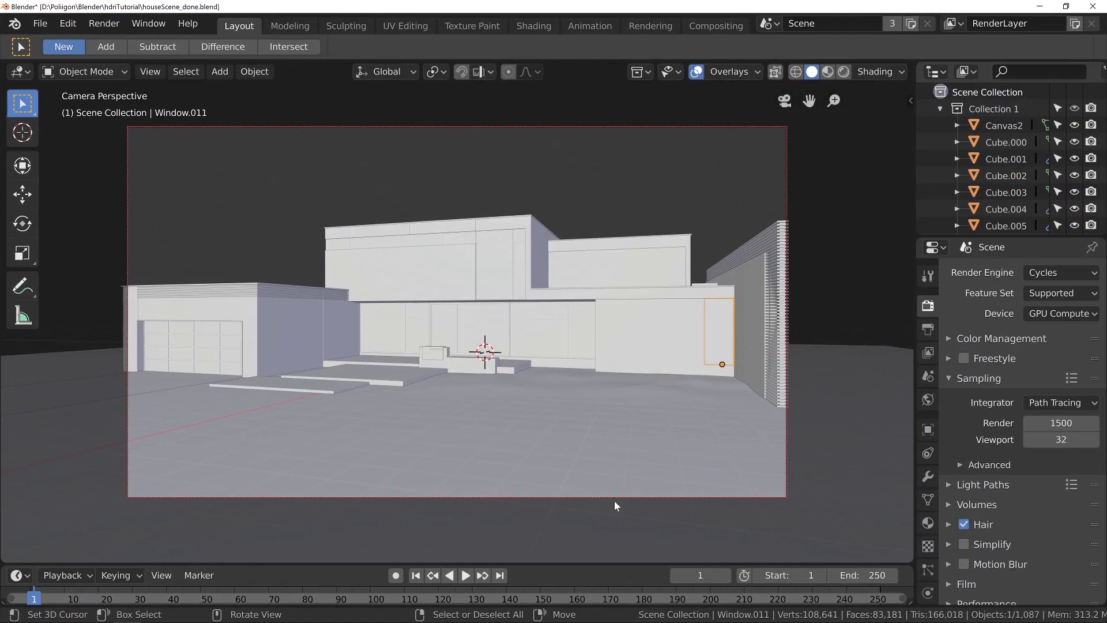
Preview the house in Rendered viewport shading, then switch the rendered preview back off.
{"action": "left_click", "coordinate": [843, 71]}
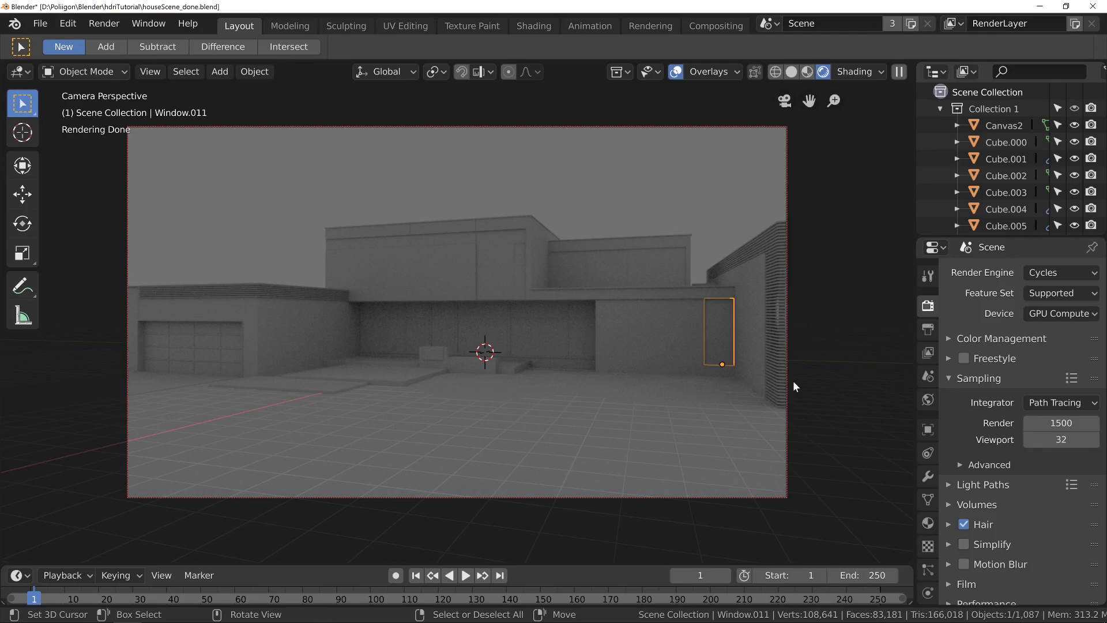
{"action": "left_click", "coordinate": [793, 72]}
Switch to the Shading workspace with a Rendered viewport seen through the scene camera.
{"action": "left_click", "coordinate": [538, 25]}
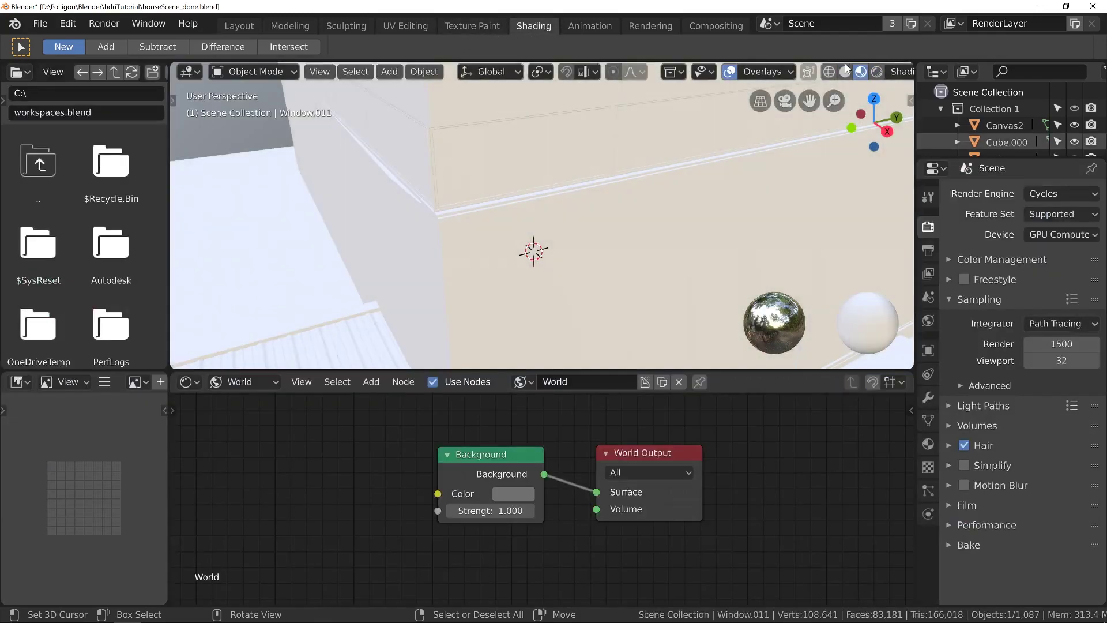
{"action": "left_click", "coordinate": [876, 72]}
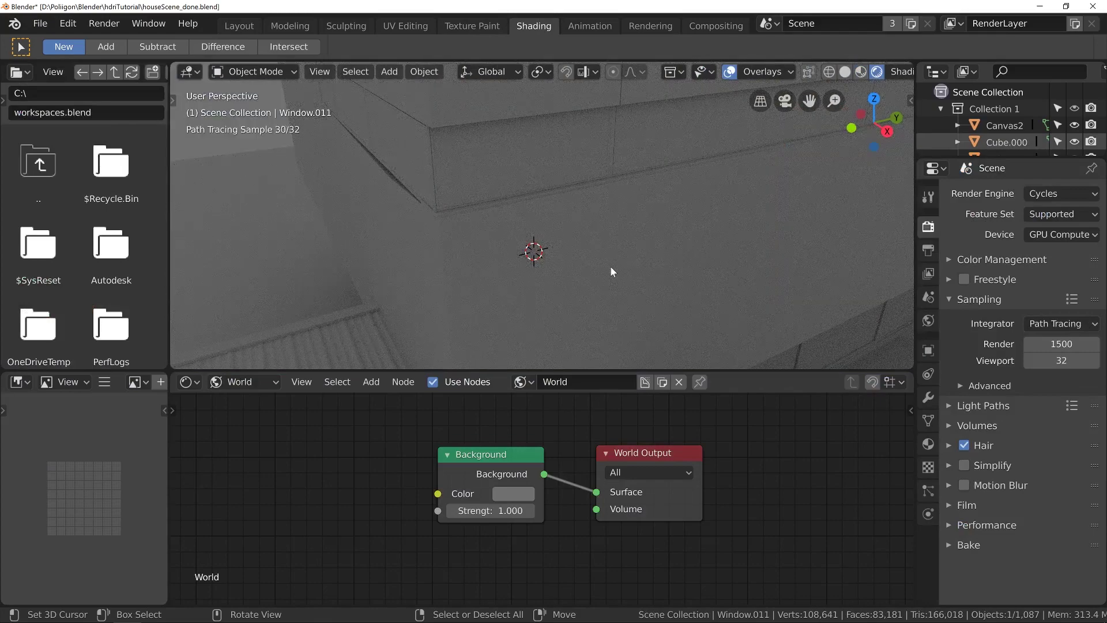
{"action": "key", "text": "KP_0"}
{"action": "scroll", "coordinate": [614, 323], "scroll_direction": "up", "scroll_amount": 1}
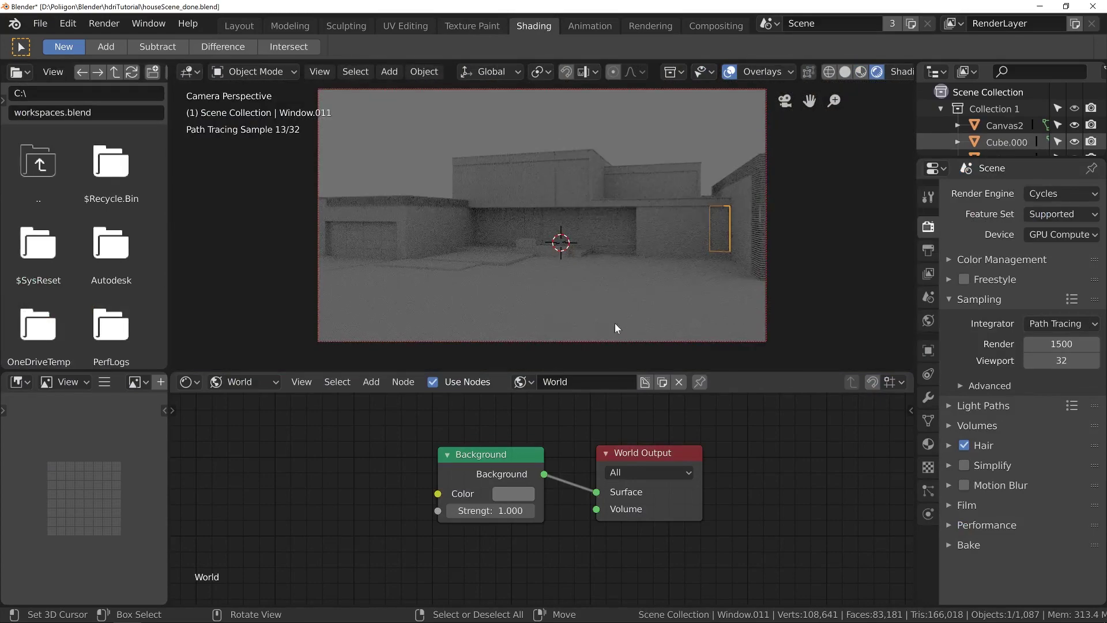
Toggle the node editor between Object and World shader types, ending on the World nodes.
{"action": "left_click", "coordinate": [239, 382]}
{"action": "left_click", "coordinate": [254, 418]}
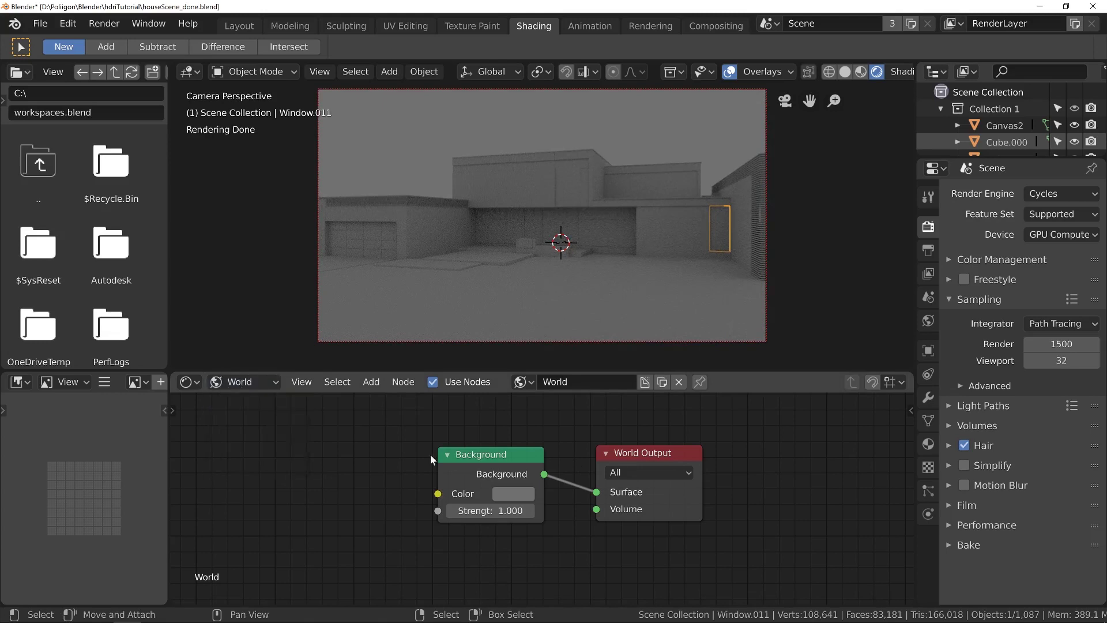
{"action": "left_click", "coordinate": [235, 382]}
{"action": "left_click", "coordinate": [248, 403]}
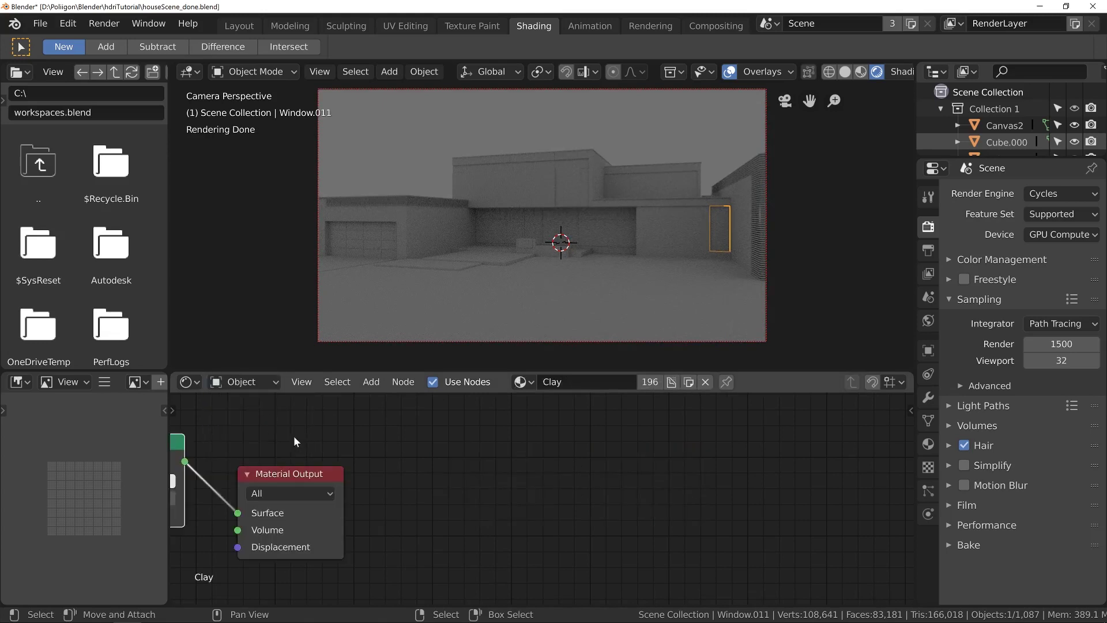
{"action": "left_click", "coordinate": [248, 383]}
{"action": "left_click", "coordinate": [245, 418]}
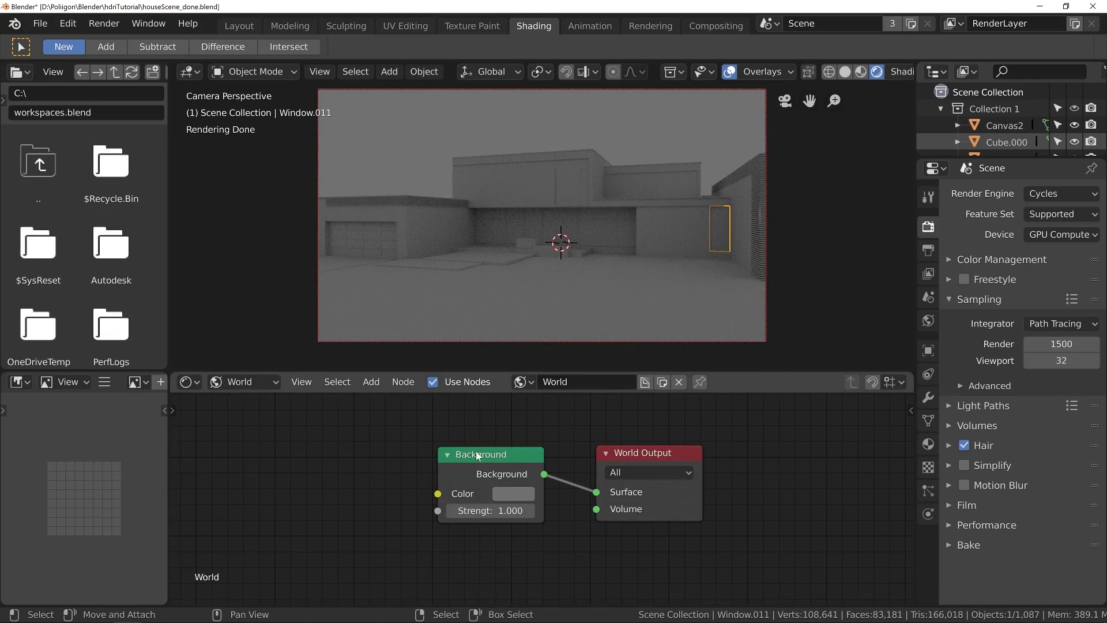
Rearrange the Background and World Output nodes and select the Background node.
{"action": "left_click_drag", "start_coordinate": [477, 455], "coordinate": [478, 453]}
{"action": "left_click_drag", "start_coordinate": [645, 462], "coordinate": [643, 456]}
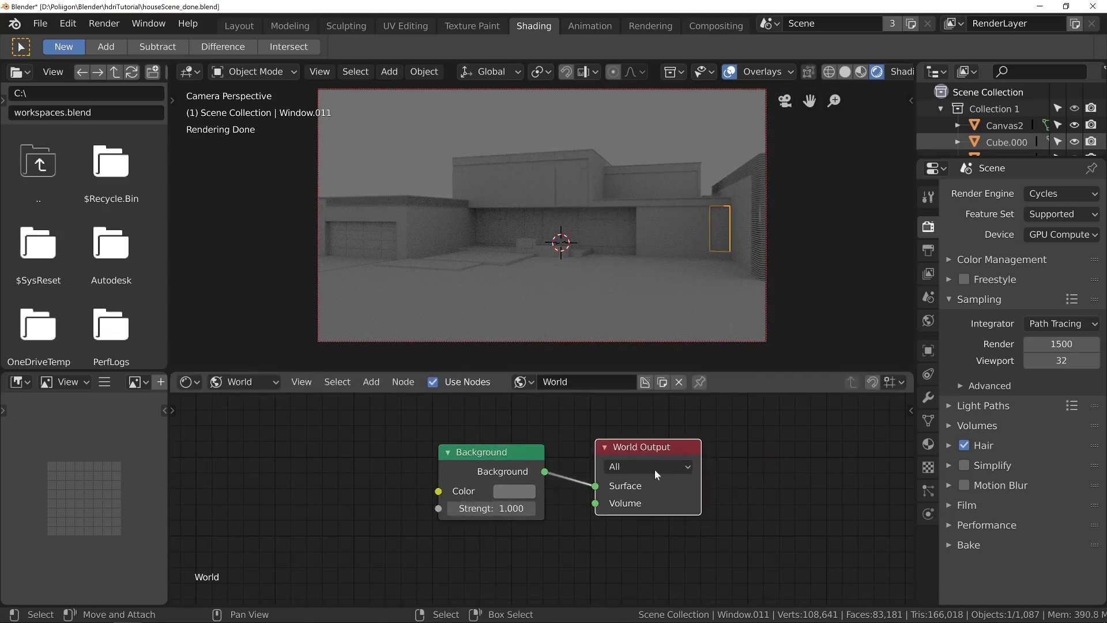
{"action": "middle_click_drag", "start_coordinate": [481, 452], "coordinate": [613, 468]}
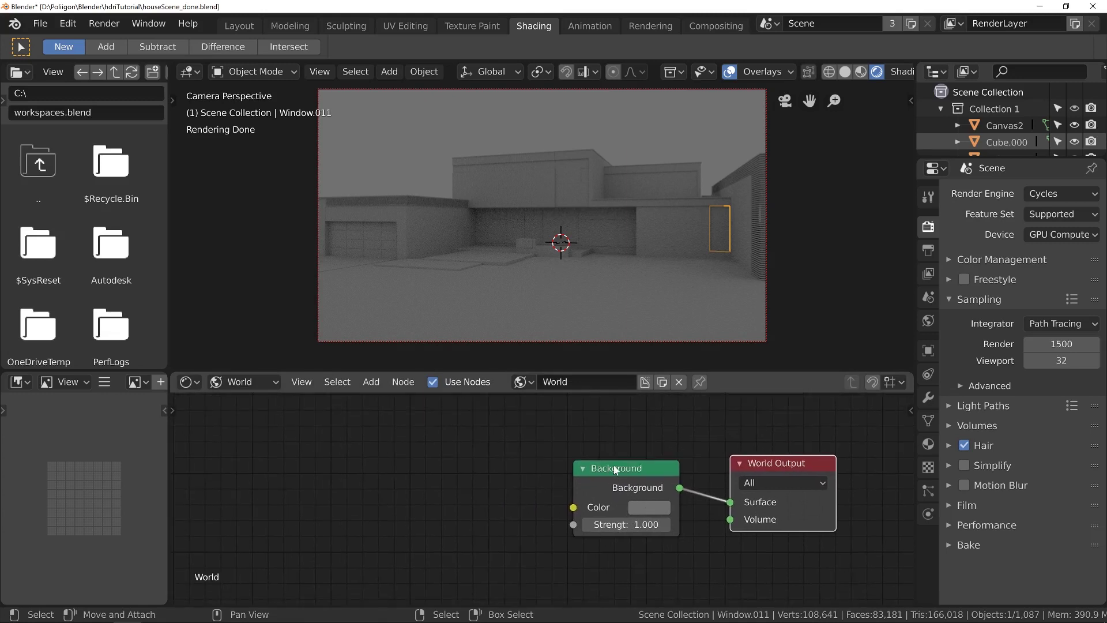
{"action": "left_click", "coordinate": [615, 469]}
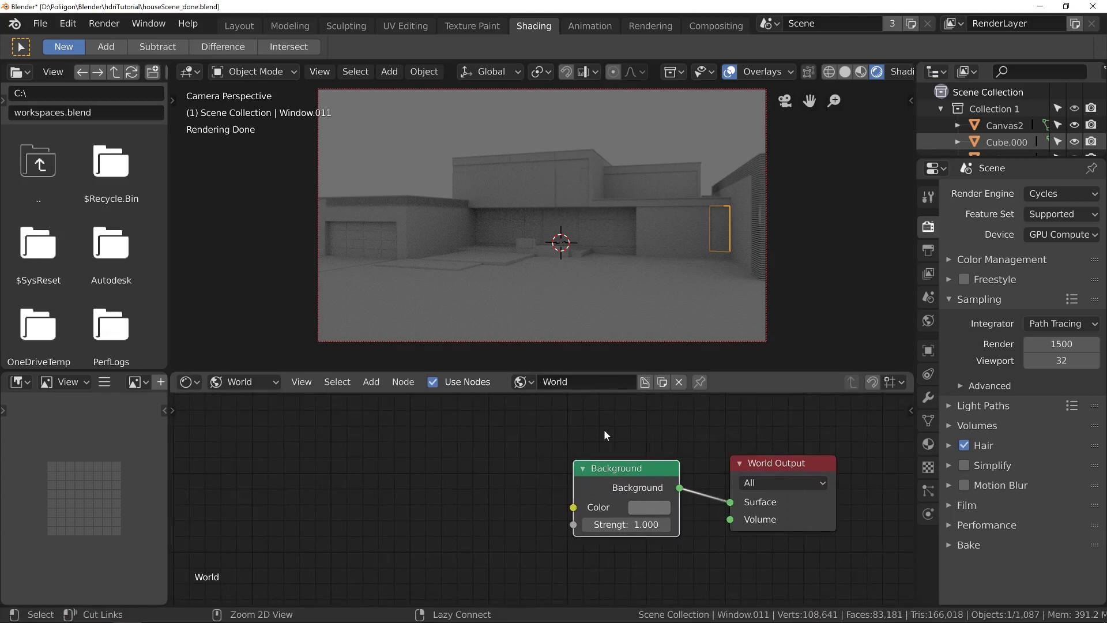
Add Texture Coordinate, Mapping and Environment Texture nodes to Background with Ctrl+T, then frame all nodes.
{"action": "key", "text": "ctrl+t"}
{"action": "scroll", "coordinate": [518, 500], "scroll_direction": "down", "scroll_amount": 1}
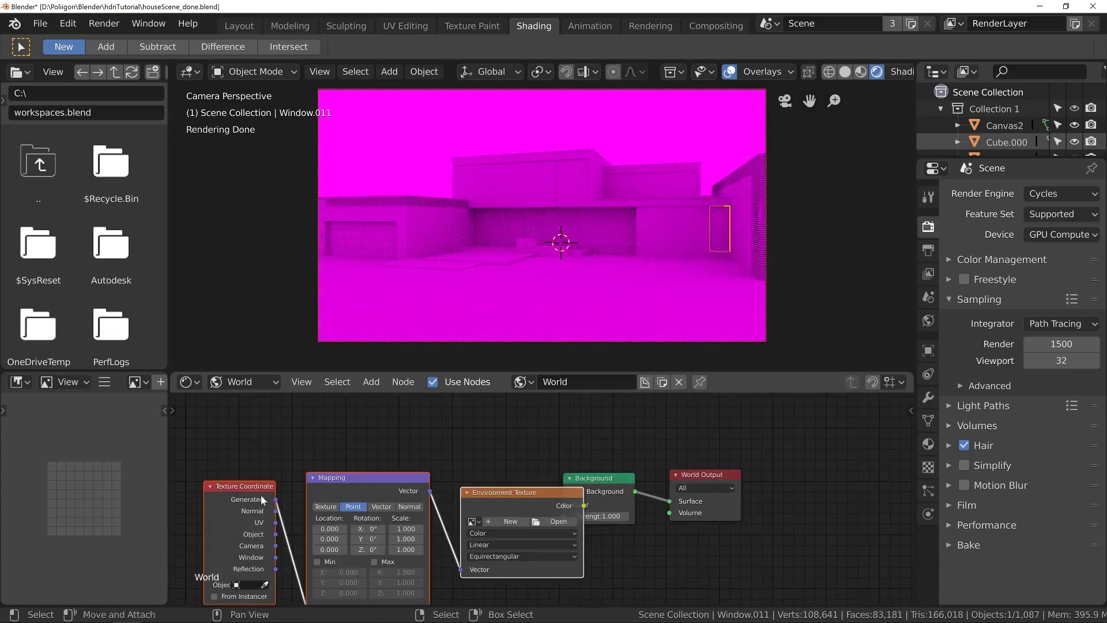
{"action": "left_click_drag", "start_coordinate": [502, 514], "coordinate": [464, 486]}
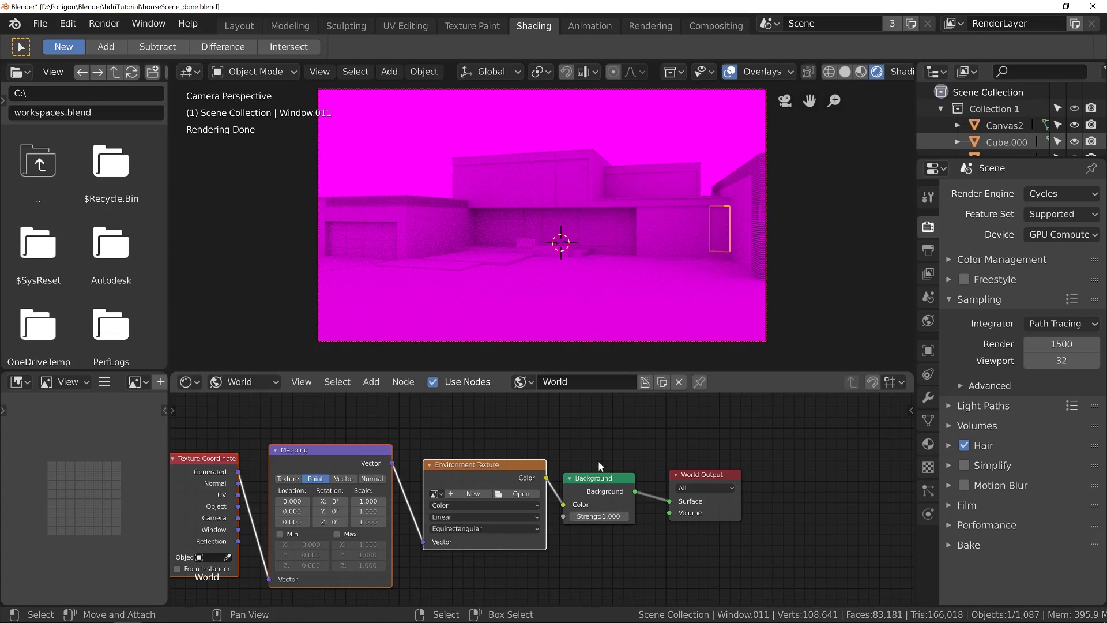
{"action": "key", "text": "Home"}
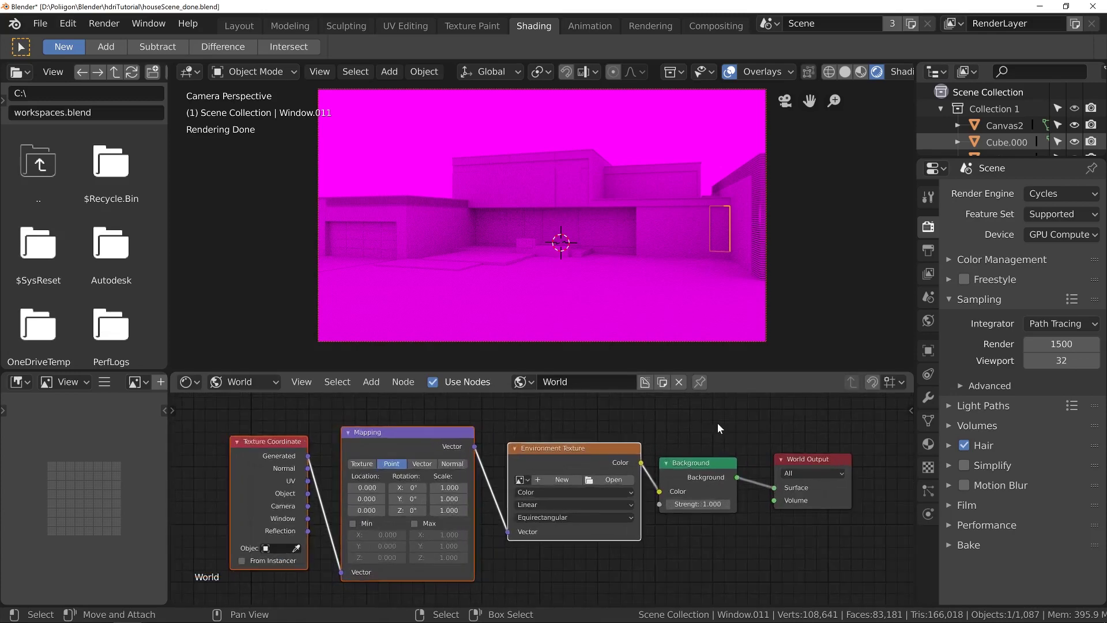
Search the Preferences add-ons for 'node' and check that Node Wrangler is enabled.
{"action": "left_click", "coordinate": [65, 24]}
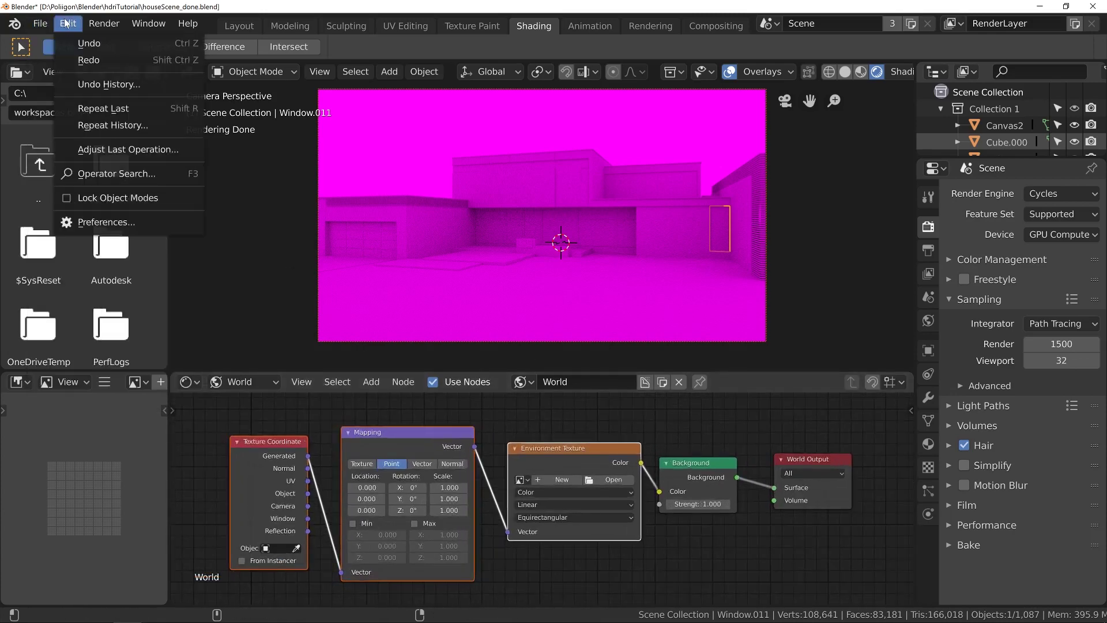
{"action": "left_click", "coordinate": [138, 223]}
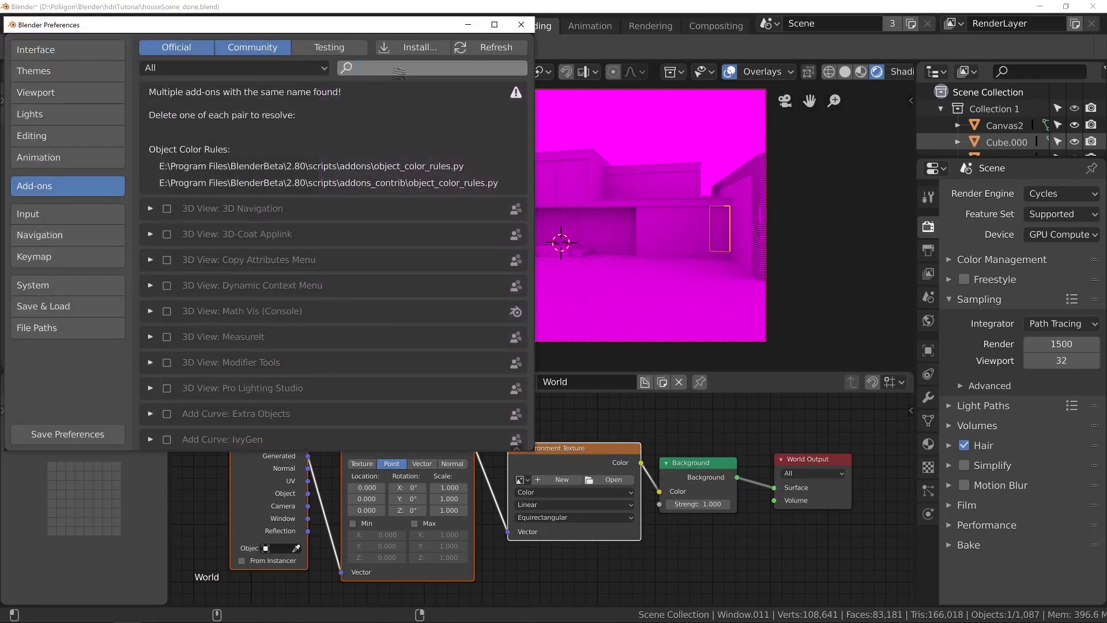
{"action": "left_click", "coordinate": [398, 68]}
{"action": "type", "text": "no"}
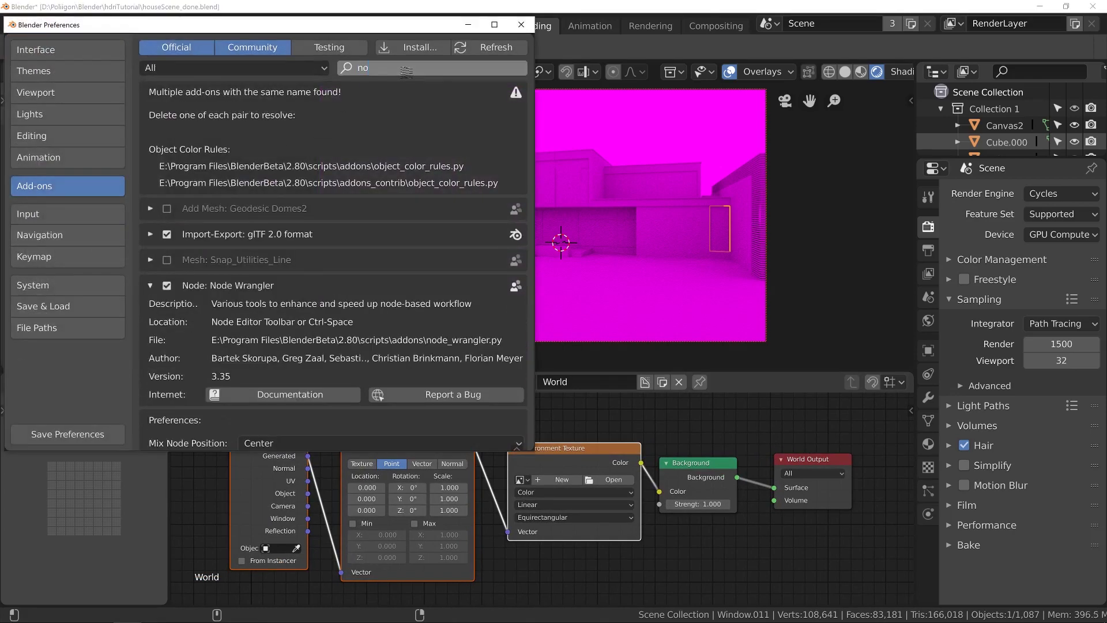
{"action": "type", "text": "de wr"}
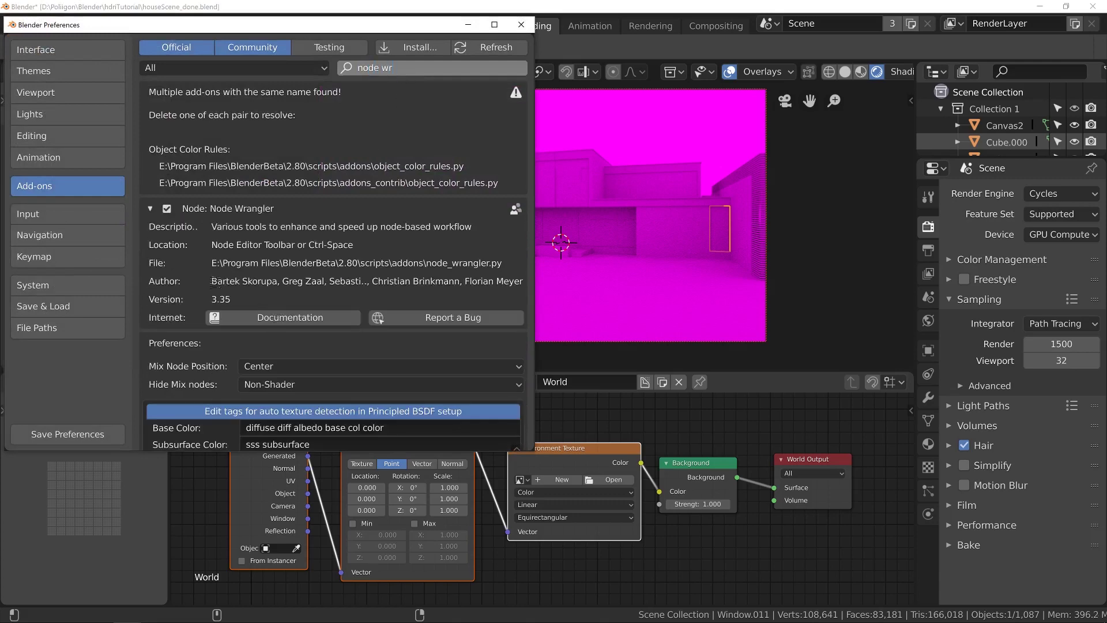
{"action": "left_click", "coordinate": [70, 184]}
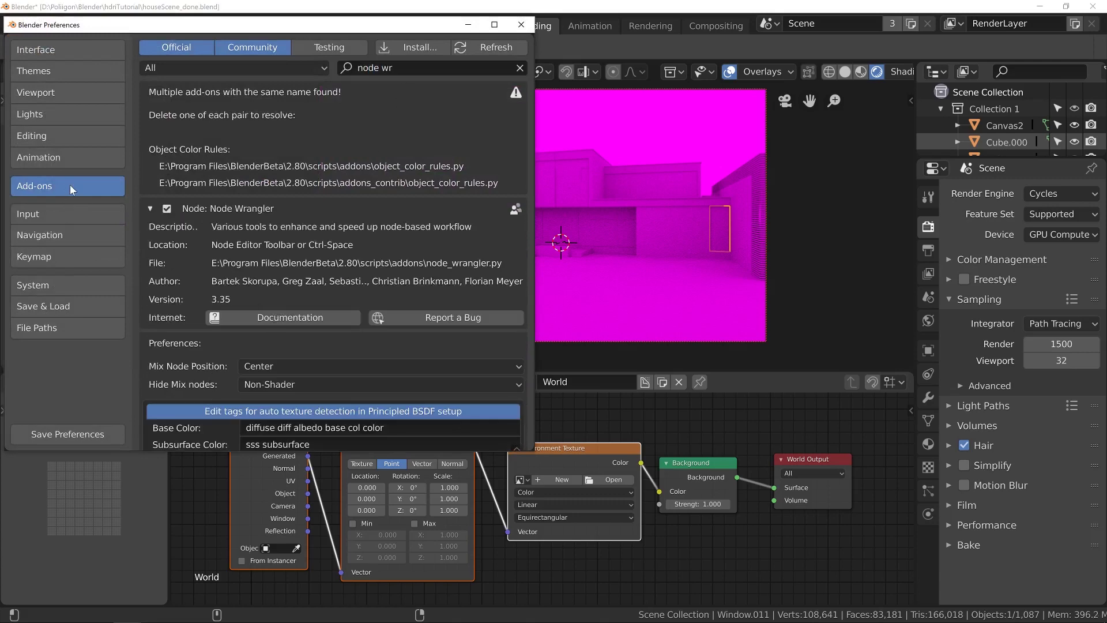
{"action": "left_click", "coordinate": [150, 209]}
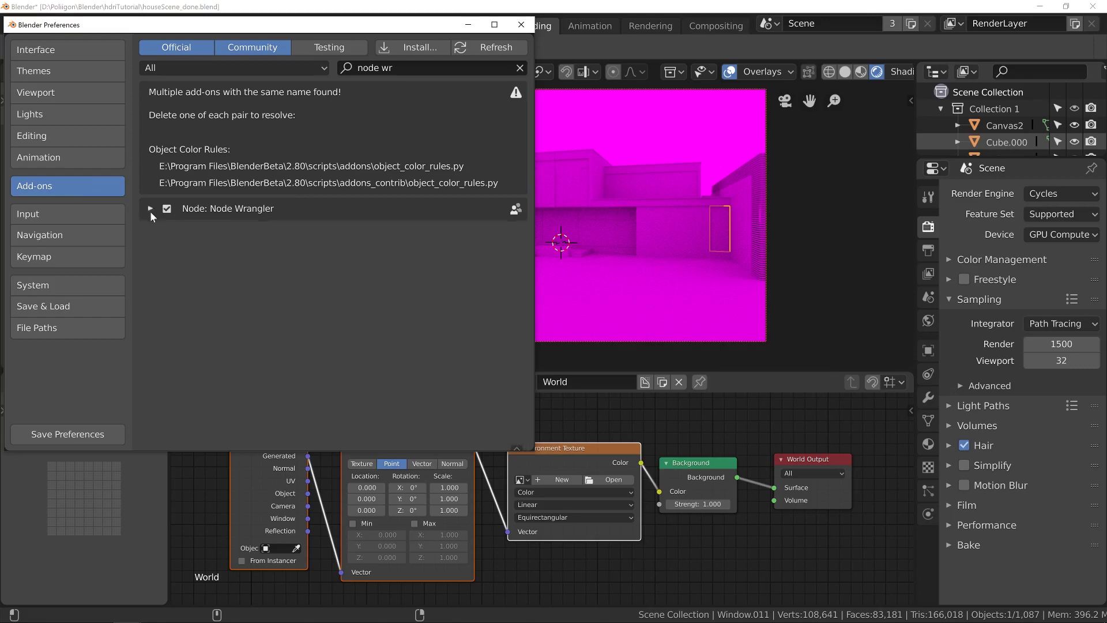
{"action": "left_click", "coordinate": [150, 208]}
{"action": "left_click", "coordinate": [150, 208]}
Close Preferences and nudge the Environment Texture node slightly up-left.
{"action": "left_click", "coordinate": [520, 25]}
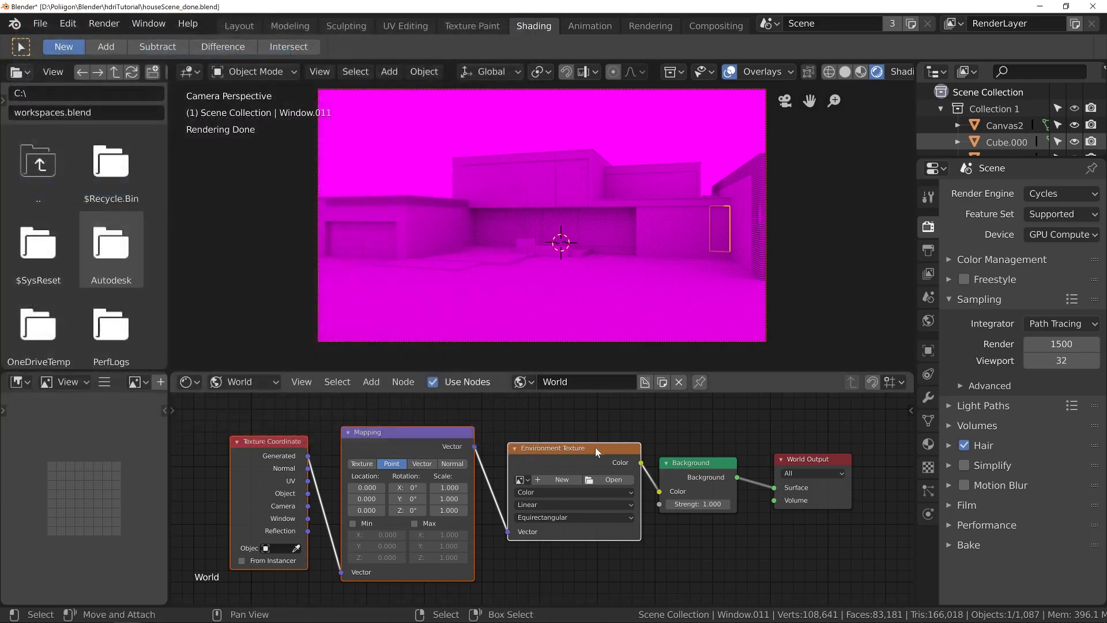
{"action": "left_click", "coordinate": [694, 484]}
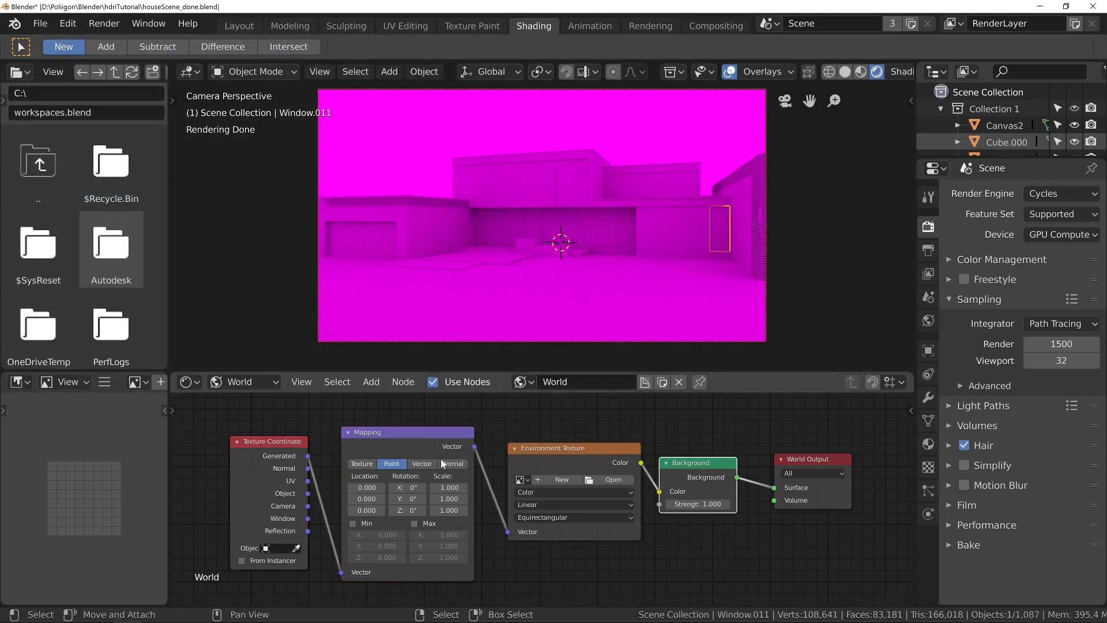
{"action": "left_click_drag", "start_coordinate": [569, 447], "coordinate": [556, 443]}
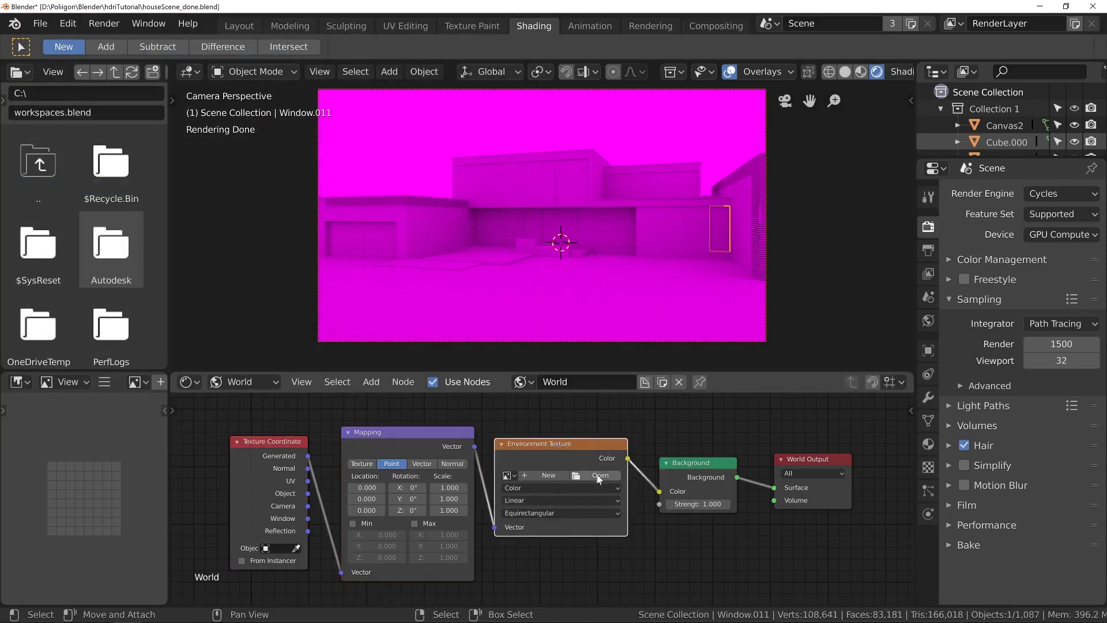
Load HDR_2K.exr from D:\Poliigon\HDR's Riverwalk folder into the Environment Texture.
{"action": "left_click", "coordinate": [600, 475]}
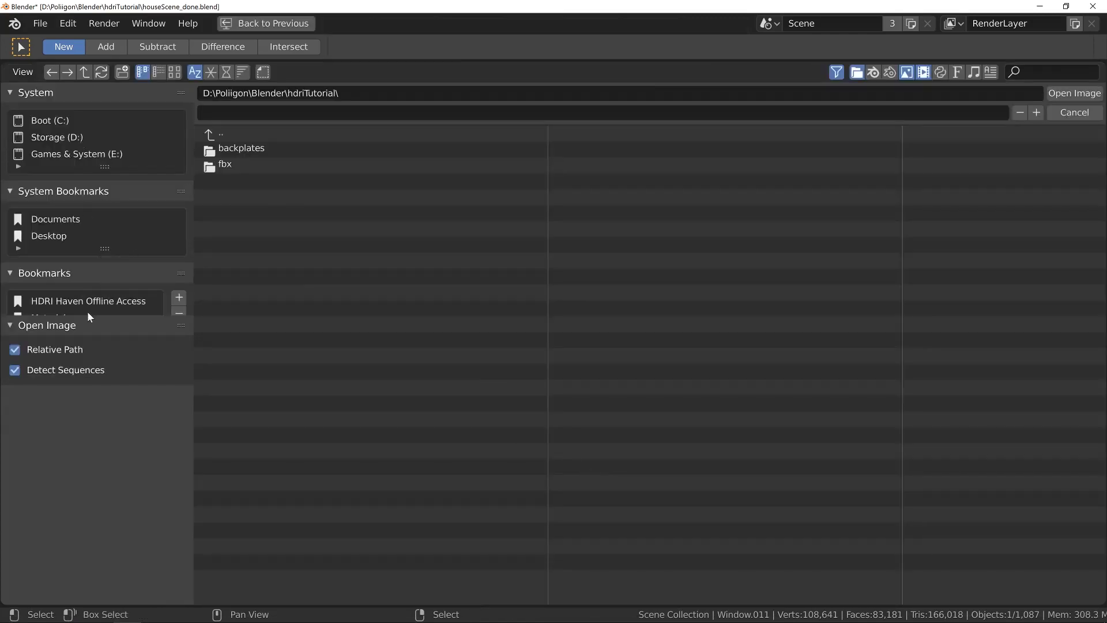
{"action": "left_click", "coordinate": [58, 137]}
{"action": "double_click", "coordinate": [260, 307]}
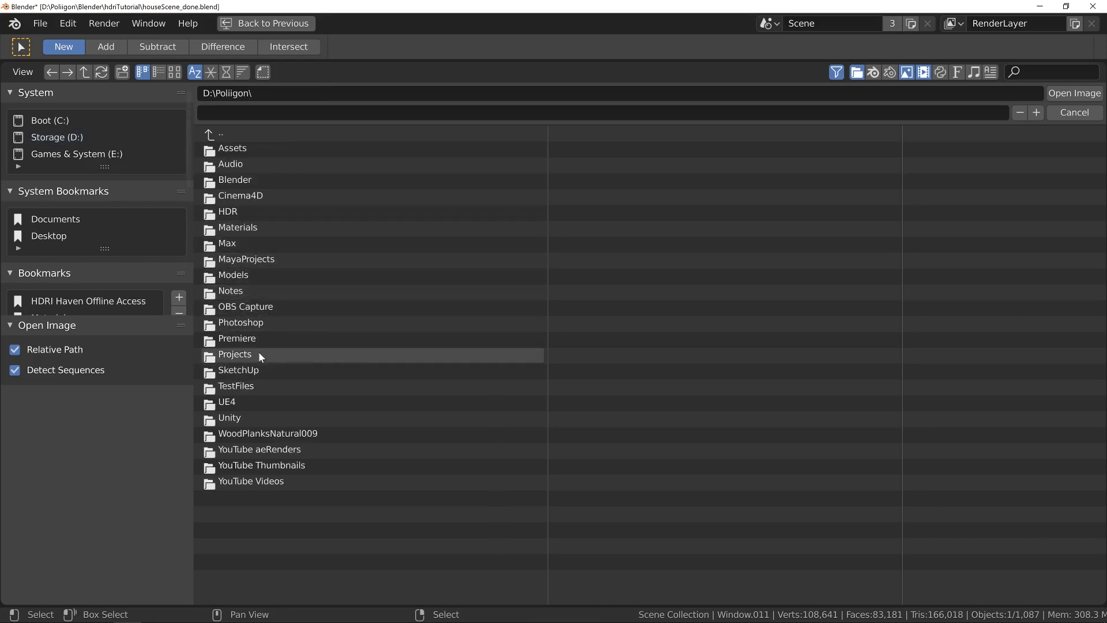
{"action": "double_click", "coordinate": [222, 212]}
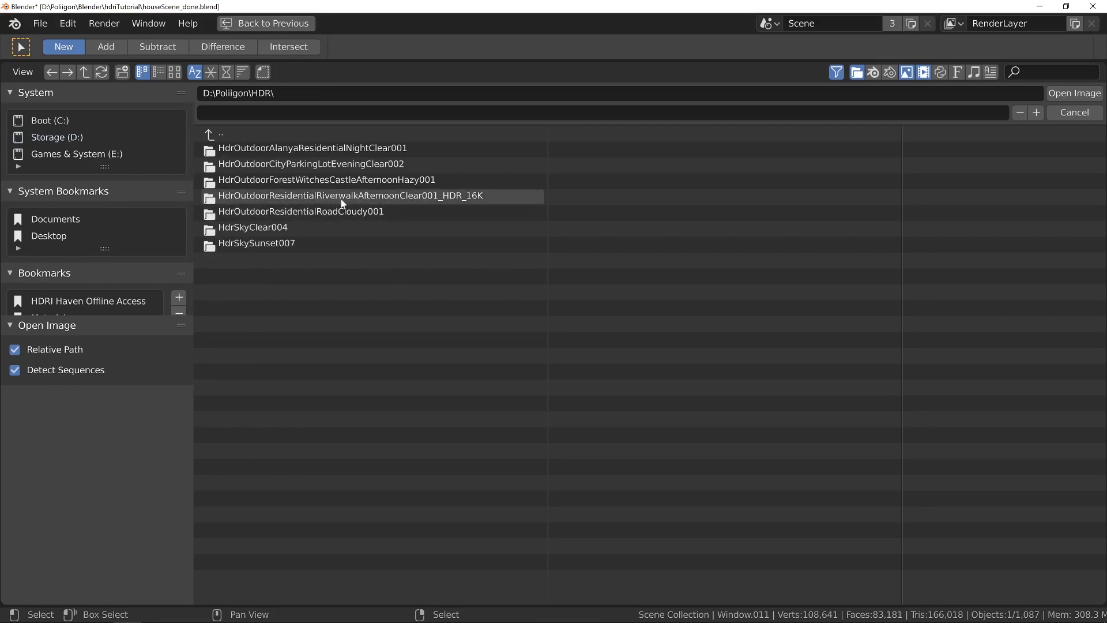
{"action": "double_click", "coordinate": [357, 202]}
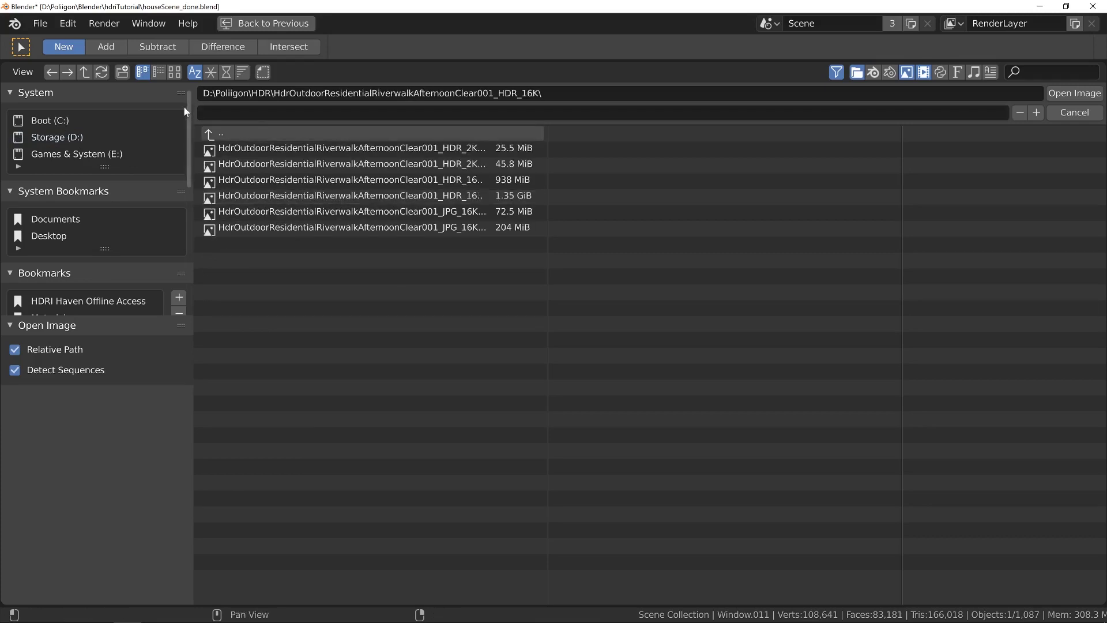
{"action": "left_click", "coordinate": [174, 71]}
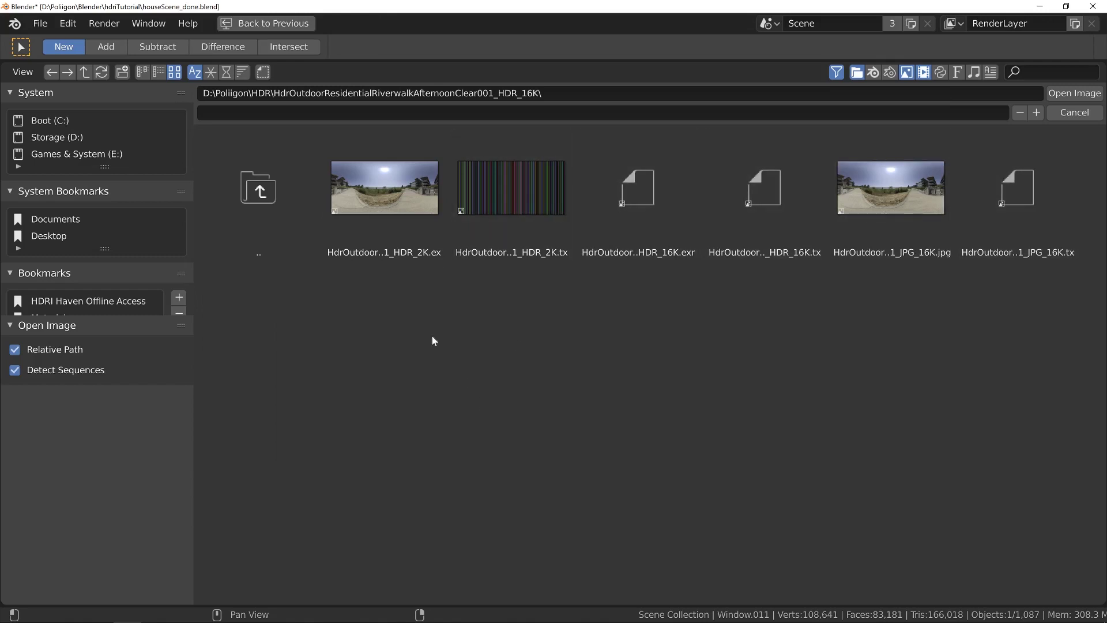
{"action": "left_click", "coordinate": [386, 189]}
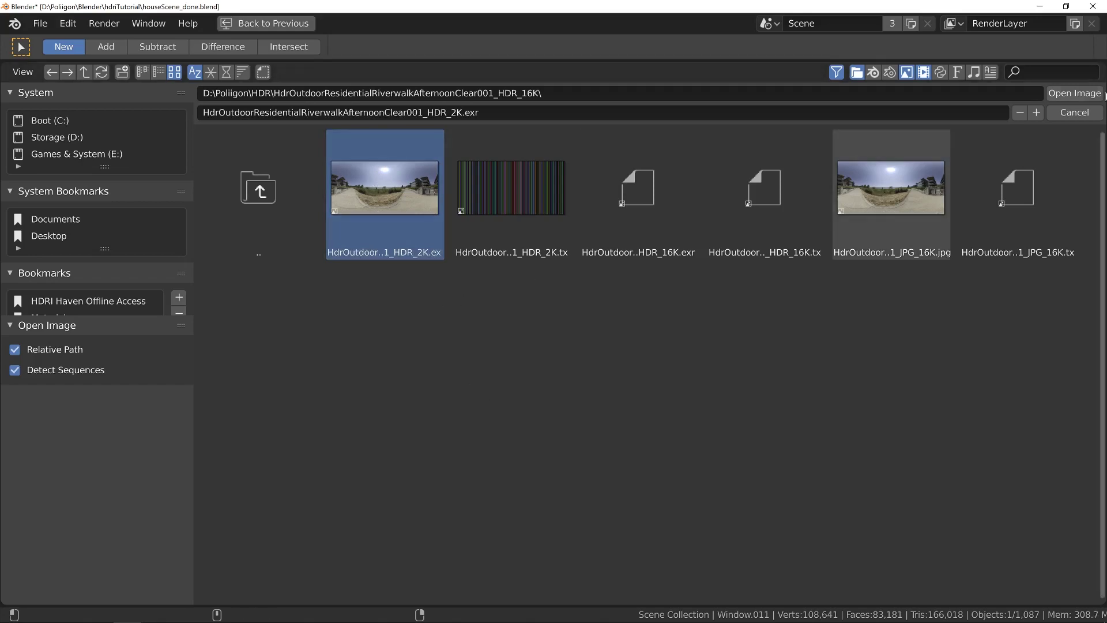
{"action": "left_click", "coordinate": [1074, 92]}
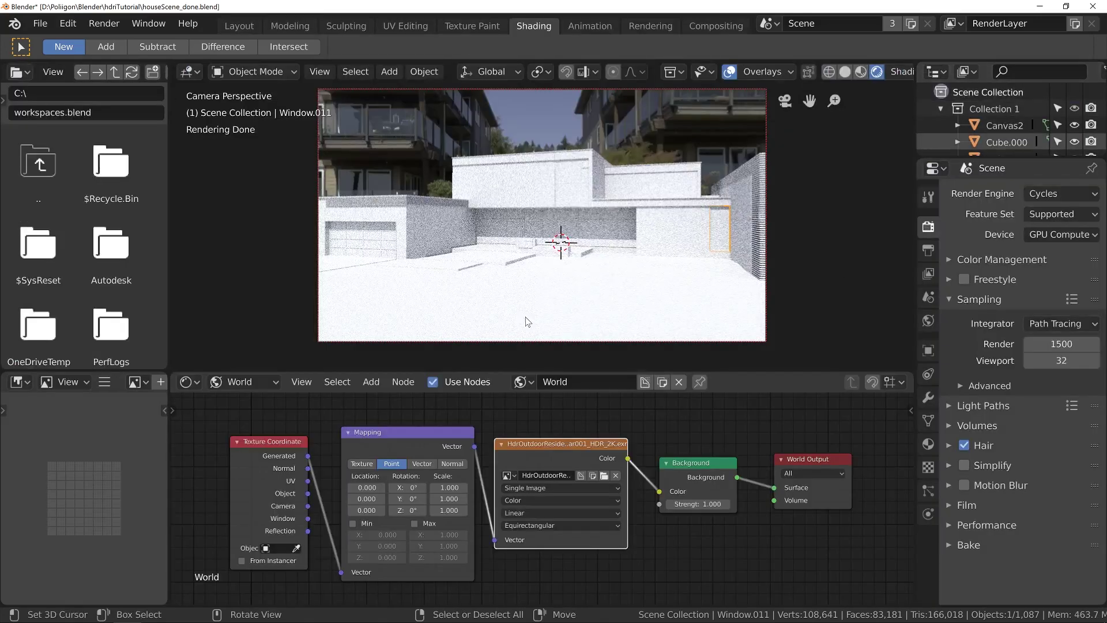
Hide viewport overlays and set the Mapping node's Z rotation to −3.6°.
{"action": "left_click", "coordinate": [730, 72]}
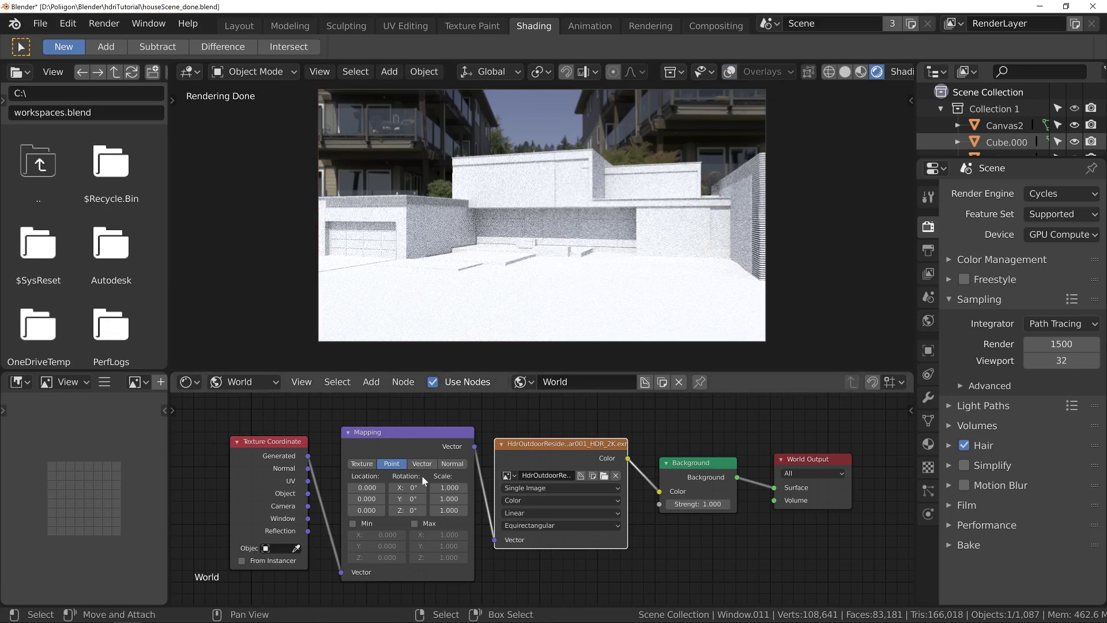
{"action": "left_click_drag", "start_coordinate": [407, 511], "coordinate": [326, 510]}
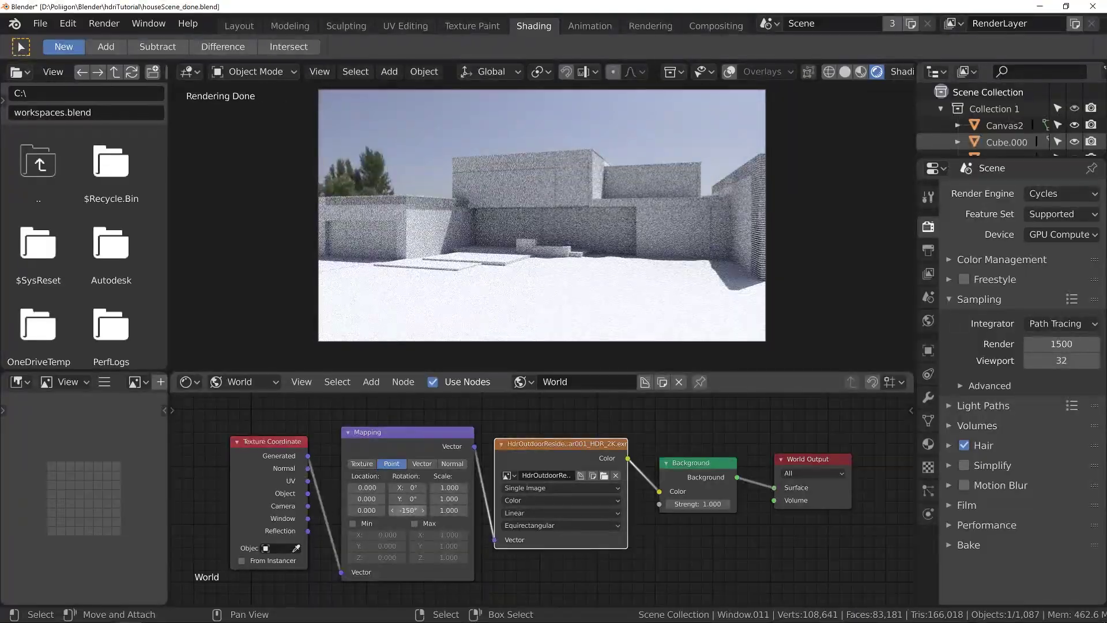
Set the Mapping Z rotation to about 90.3° and shift the texture nodes left.
{"action": "left_click_drag", "start_coordinate": [327, 511], "coordinate": [406, 510]}
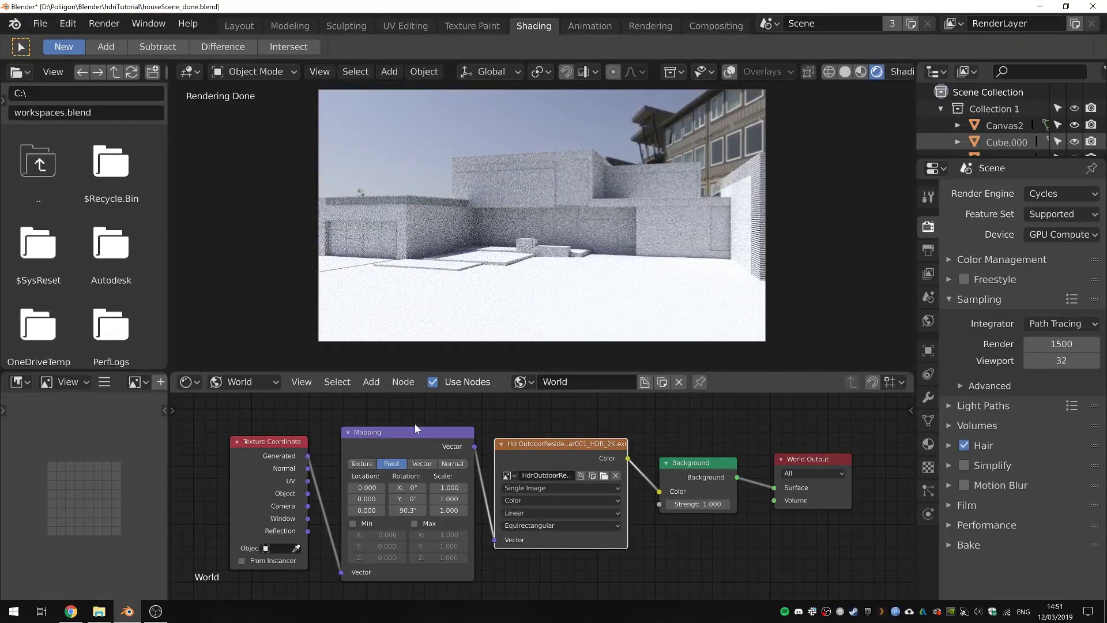
{"action": "left_click_drag", "start_coordinate": [268, 476], "coordinate": [228, 464]}
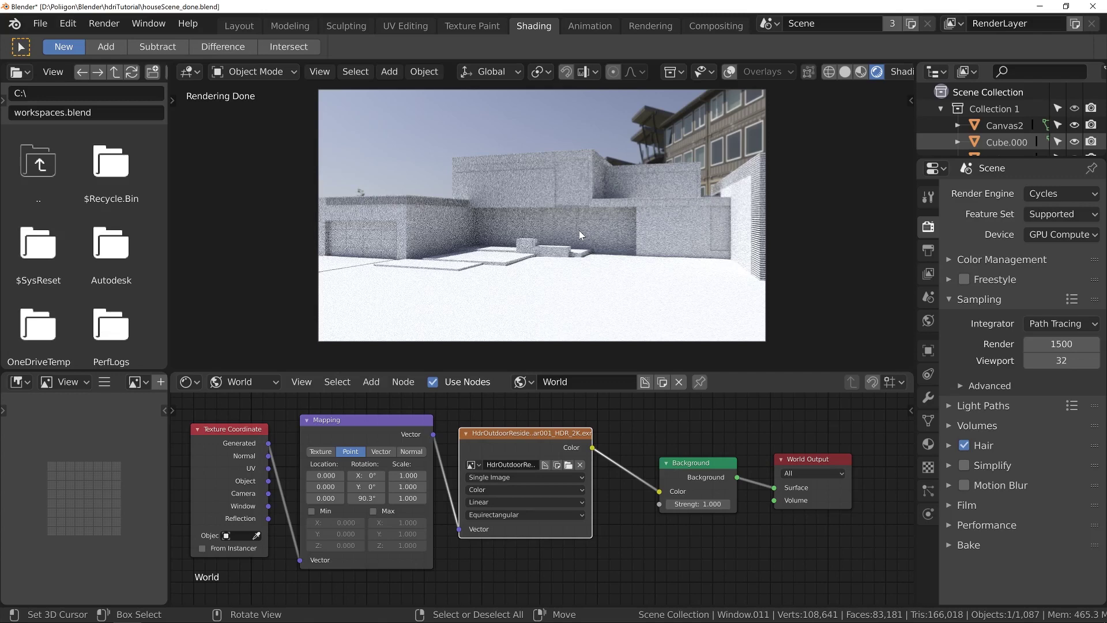
{"action": "scroll", "coordinate": [740, 522], "scroll_direction": "down", "scroll_amount": 3}
Make room beside World Output and place a duplicate Background node below the original.
{"action": "scroll", "coordinate": [740, 522], "scroll_direction": "up", "scroll_amount": 2}
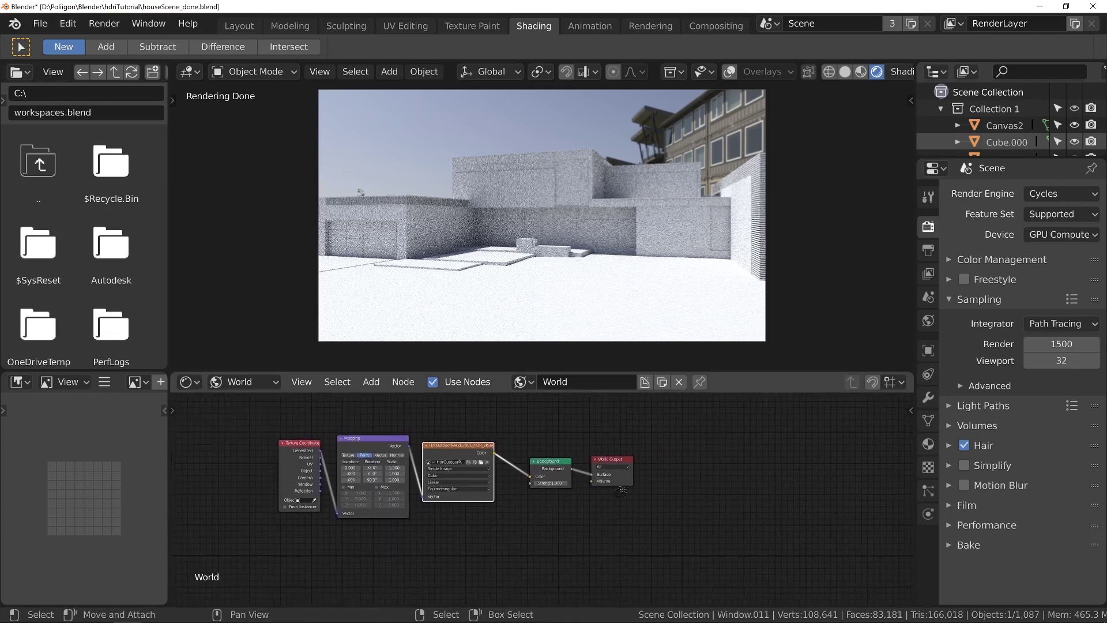
{"action": "middle_click_drag", "start_coordinate": [710, 518], "coordinate": [610, 494]}
{"action": "left_click_drag", "start_coordinate": [617, 456], "coordinate": [721, 466]}
{"action": "left_click_drag", "start_coordinate": [560, 455], "coordinate": [532, 443]}
{"action": "key", "text": "shift+d"}
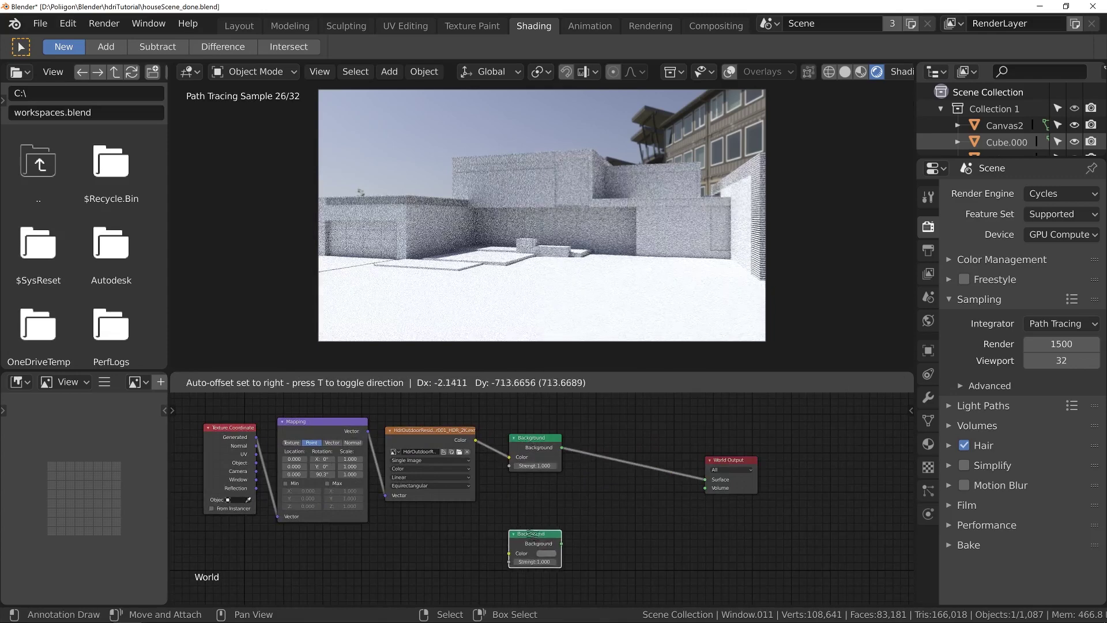
{"action": "left_click", "coordinate": [528, 528]}
Insert a Mix Shader on the Background–World Output link and connect the second Background to it.
{"action": "key", "text": "shift+a"}
{"action": "mouse_move", "coordinate": [619, 490]}
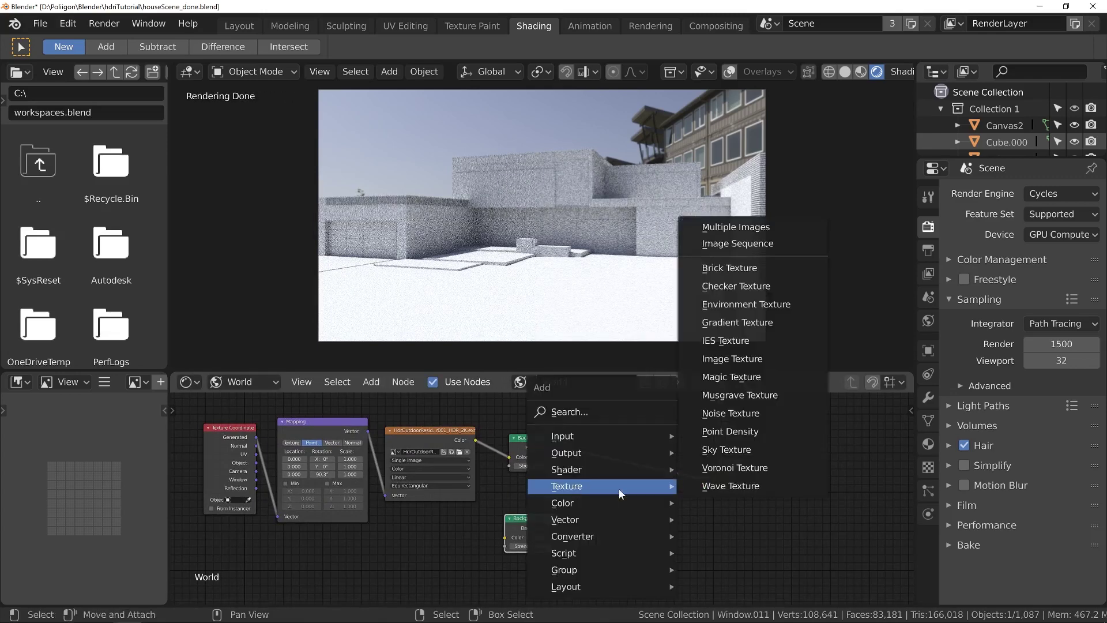
{"action": "mouse_move", "coordinate": [613, 468]}
{"action": "left_click", "coordinate": [739, 505]}
{"action": "left_click", "coordinate": [583, 445]}
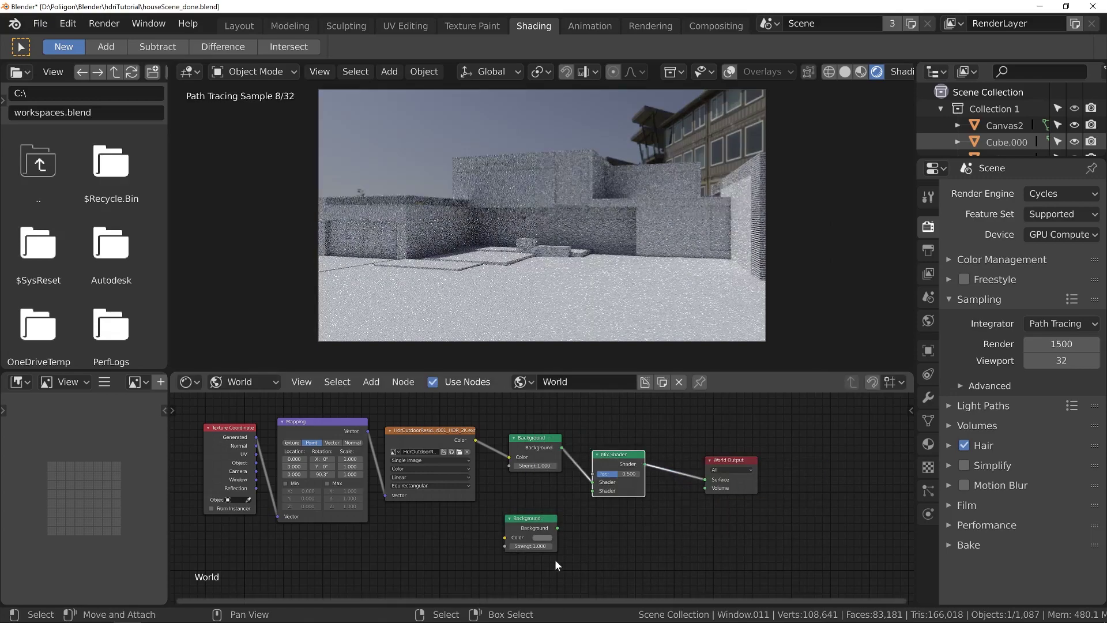
{"action": "left_click_drag", "start_coordinate": [559, 527], "coordinate": [592, 491]}
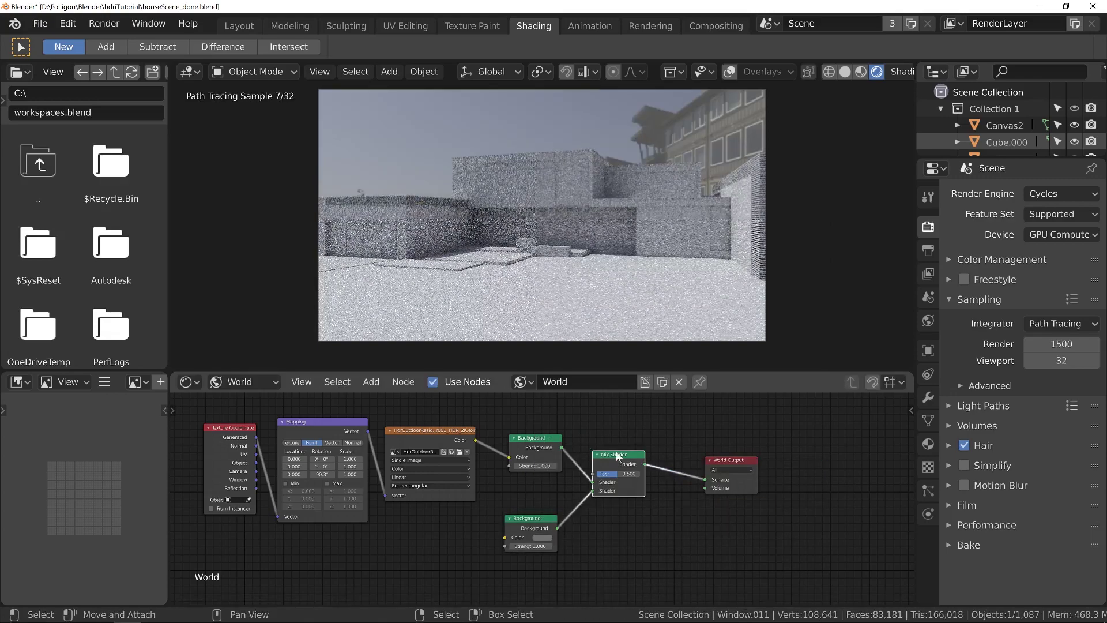
Add a Light Path input node.
{"action": "key", "text": "shift+a"}
{"action": "mouse_move", "coordinate": [578, 455]}
{"action": "mouse_move", "coordinate": [611, 424]}
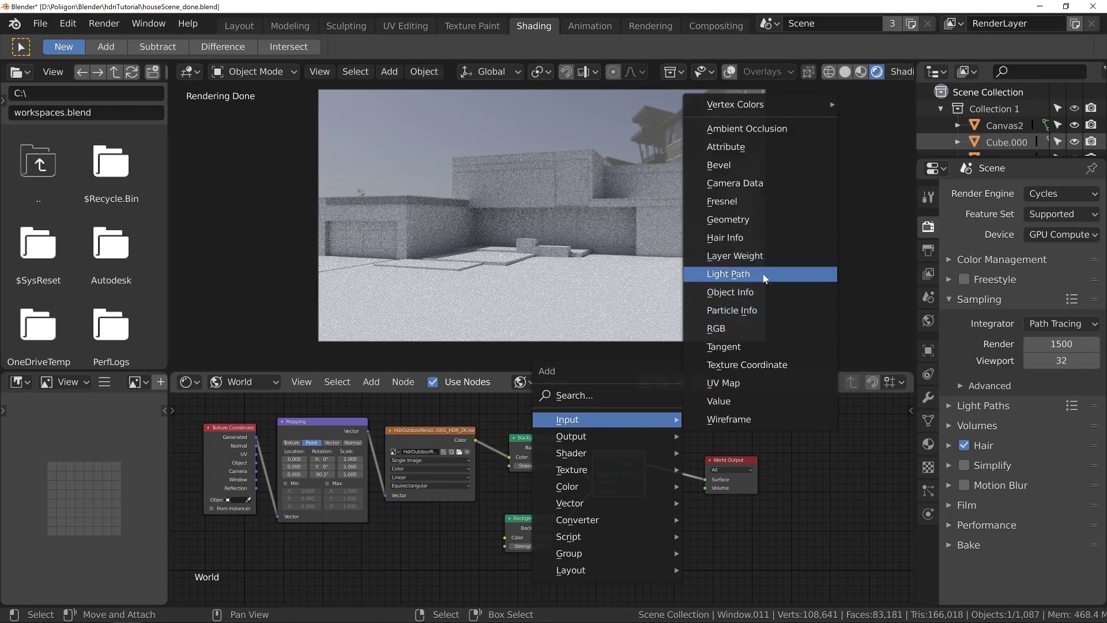
{"action": "left_click", "coordinate": [728, 274]}
Place the Light Path node above and connect Is Camera Ray to the Mix Shader factor.
{"action": "left_click", "coordinate": [506, 314]}
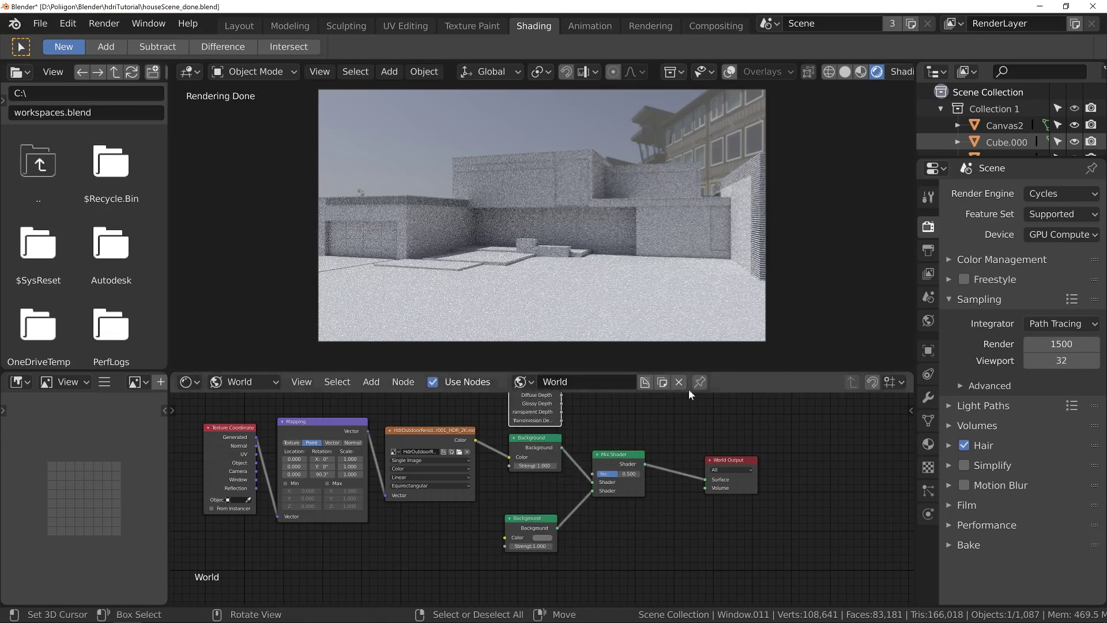
{"action": "middle_click_drag", "start_coordinate": [656, 303], "coordinate": [645, 422]}
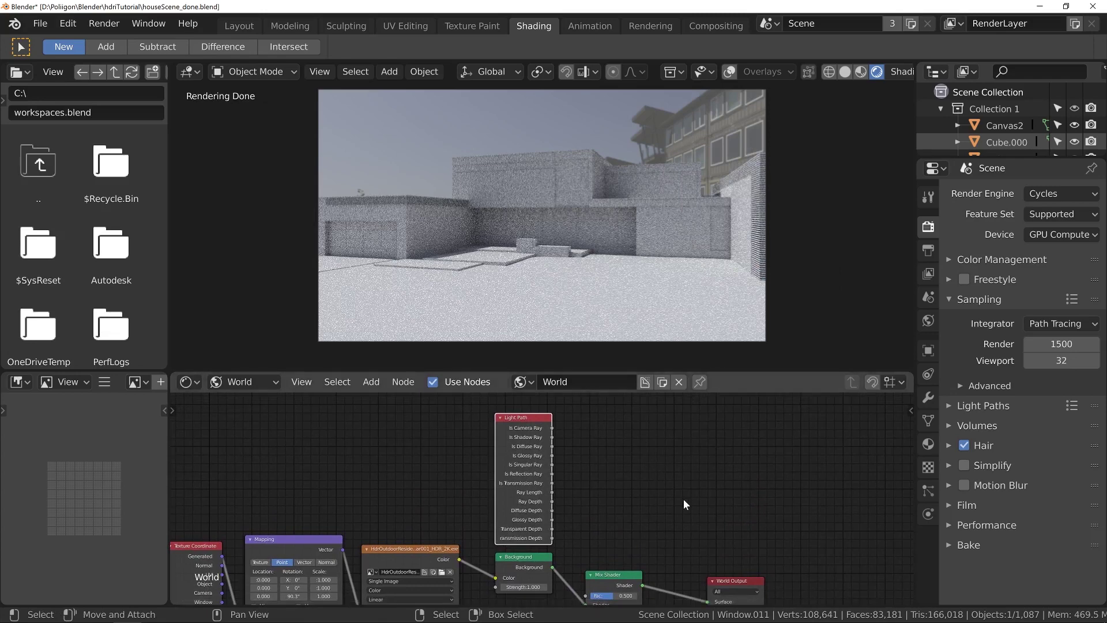
{"action": "middle_click_drag", "start_coordinate": [676, 485], "coordinate": [668, 478]}
{"action": "left_click_drag", "start_coordinate": [550, 415], "coordinate": [583, 583]}
Move the lower Background down and add its own texture setup nodes with Ctrl+T.
{"action": "scroll", "coordinate": [667, 519], "scroll_direction": "down", "scroll_amount": 2}
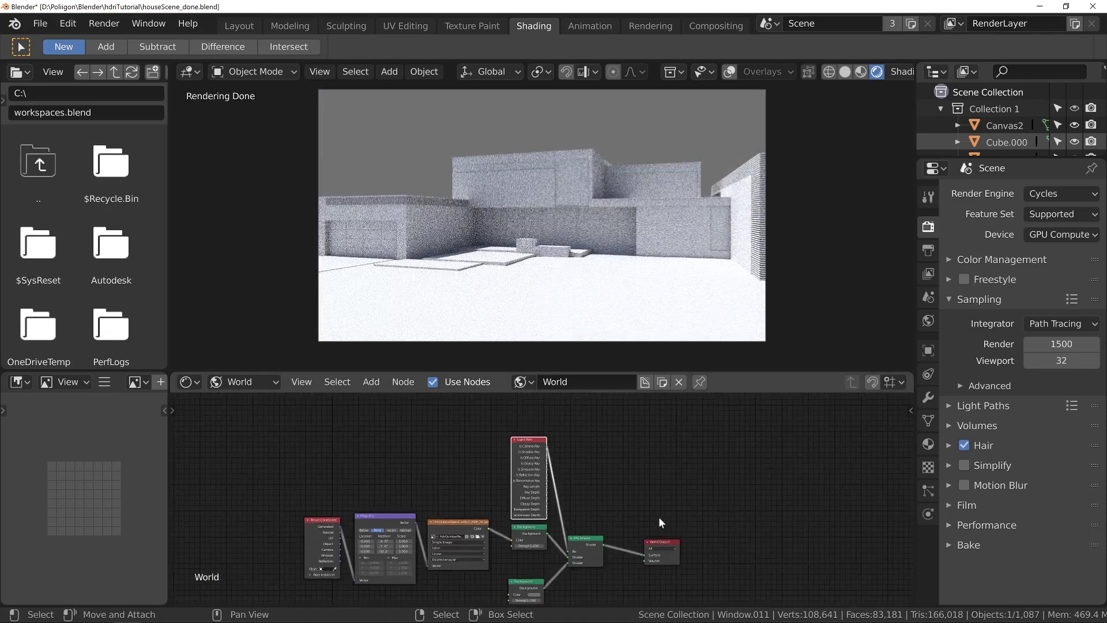
{"action": "middle_click_drag", "start_coordinate": [658, 516], "coordinate": [704, 479]}
{"action": "scroll", "coordinate": [722, 447], "scroll_direction": "up", "scroll_amount": 1}
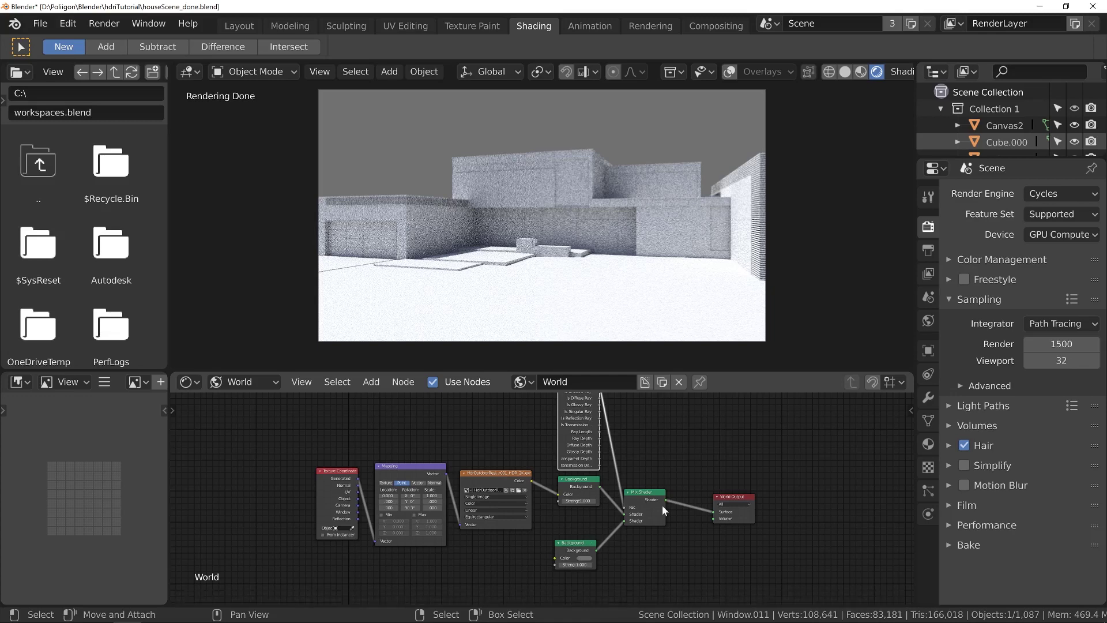
{"action": "scroll", "coordinate": [575, 542], "scroll_direction": "up", "scroll_amount": 2}
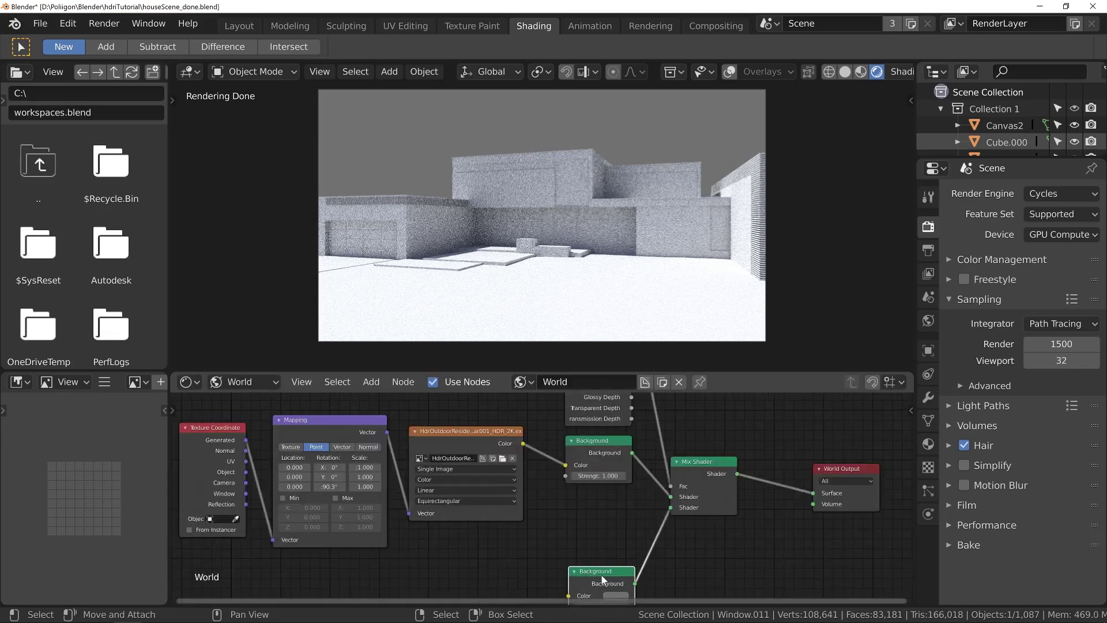
{"action": "mouse_move", "coordinate": [601, 572]}
{"action": "left_mouse_down"}
{"action": "mouse_move", "coordinate": [617, 594]}
{"action": "mouse_move", "coordinate": [619, 492]}
{"action": "mouse_move", "coordinate": [620, 568]}
{"action": "left_mouse_up"}
{"action": "scroll", "coordinate": [595, 548], "scroll_direction": "down", "scroll_amount": 2}
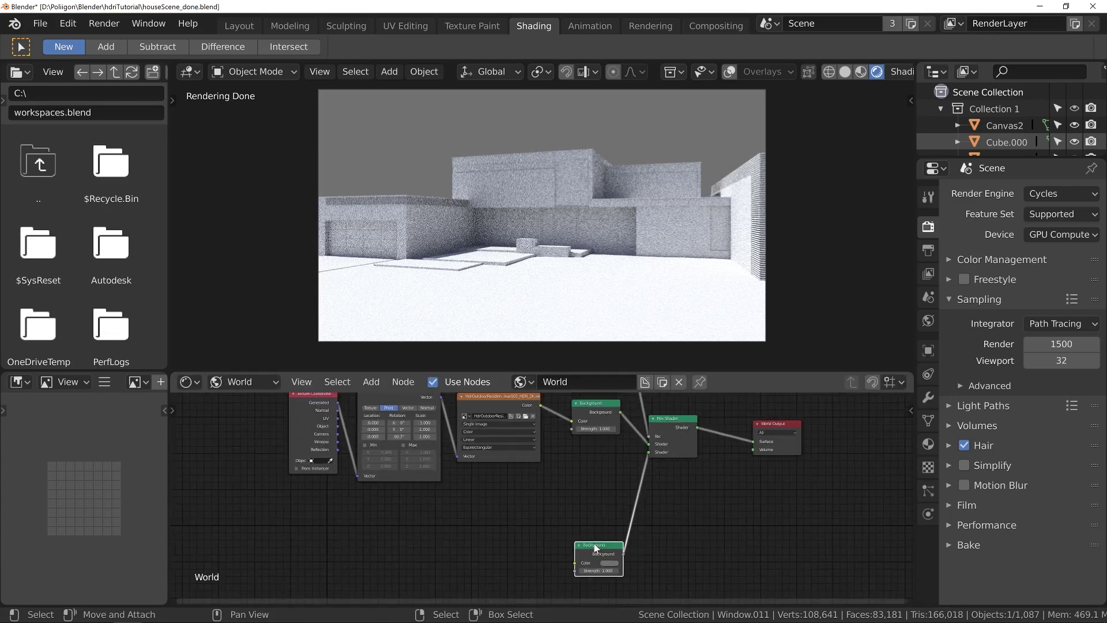
{"action": "key", "text": "ctrl+t"}
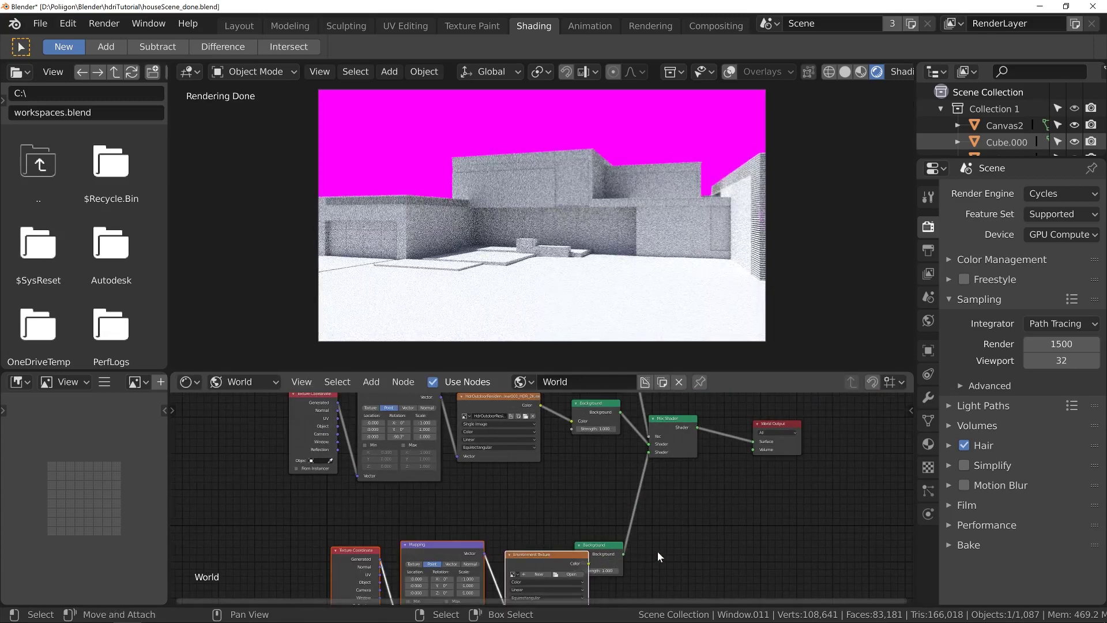
Reposition the new Texture Coordinate, Mapping and Environment Texture nodes into view.
{"action": "key", "text": "g"}
{"action": "left_click", "coordinate": [621, 528]}
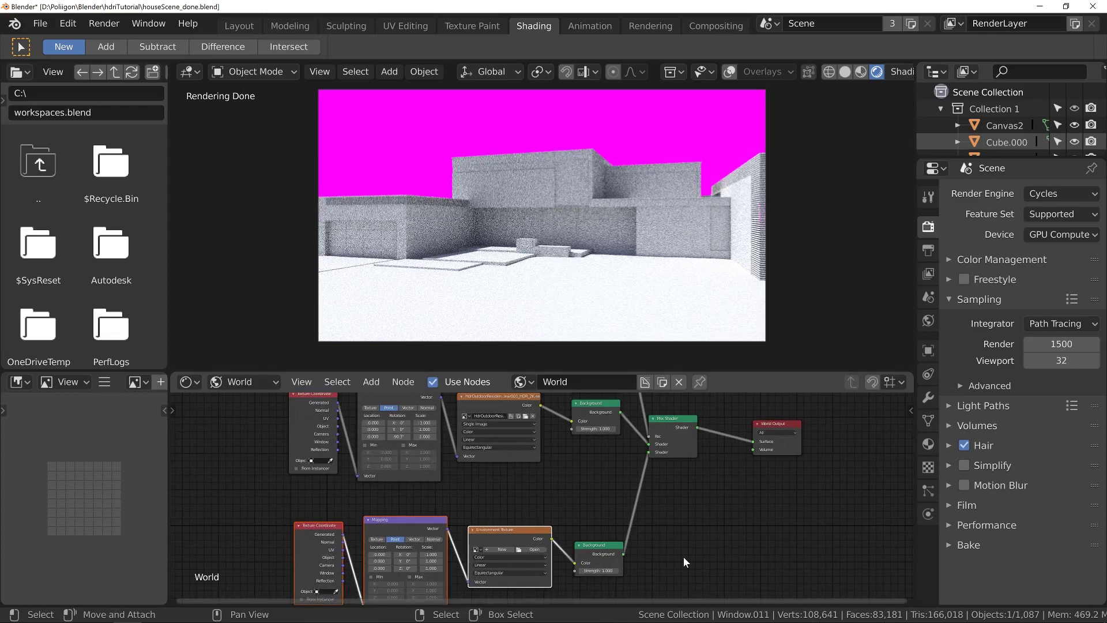
{"action": "middle_click_drag", "start_coordinate": [674, 551], "coordinate": [748, 476]}
{"action": "scroll", "coordinate": [748, 476], "scroll_direction": "up", "scroll_amount": 2}
Load HdrOutdoorResidentialRiverwalkAfternoonClear001_JPG_16K.jpg from the recent riverwalk folder into the second Environment Texture.
{"action": "left_click", "coordinate": [624, 474]}
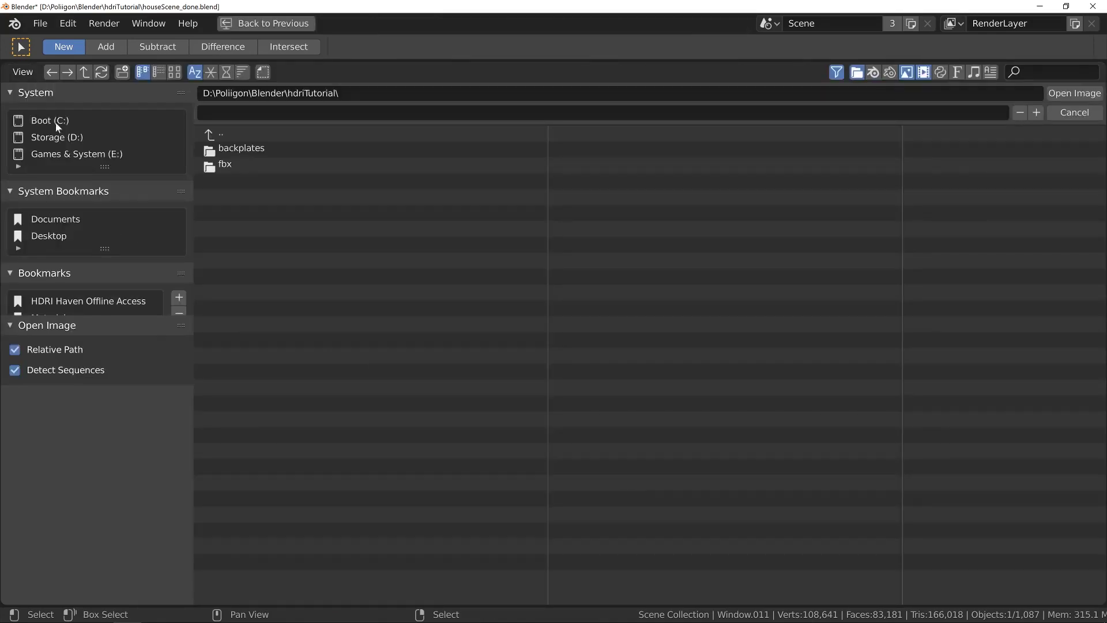
{"action": "left_click_drag", "start_coordinate": [101, 315], "coordinate": [74, 421]}
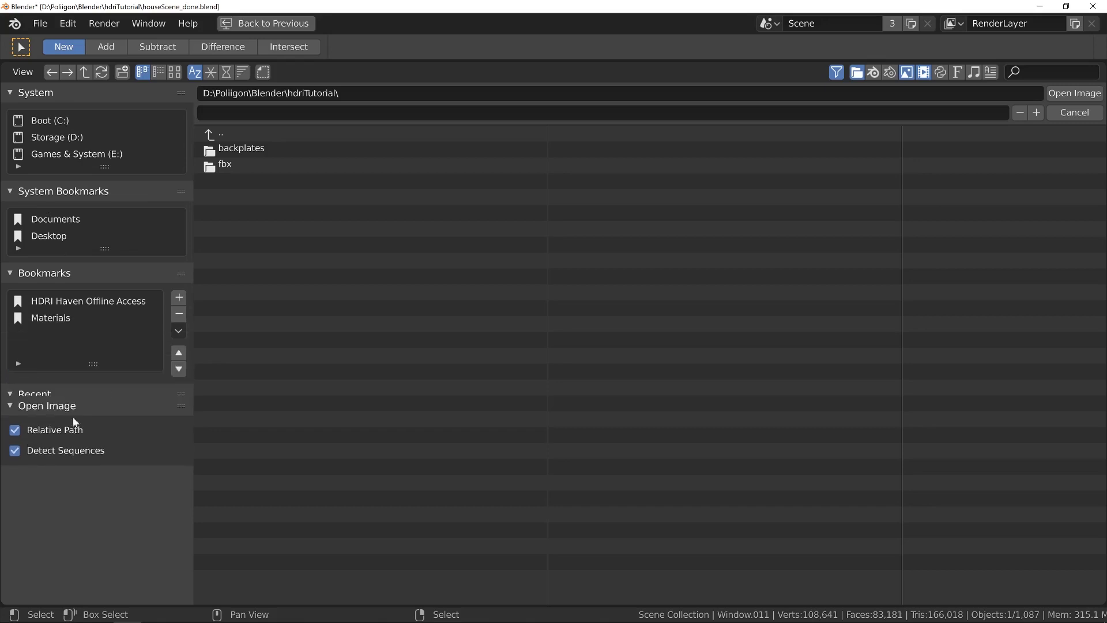
{"action": "left_click", "coordinate": [26, 405]}
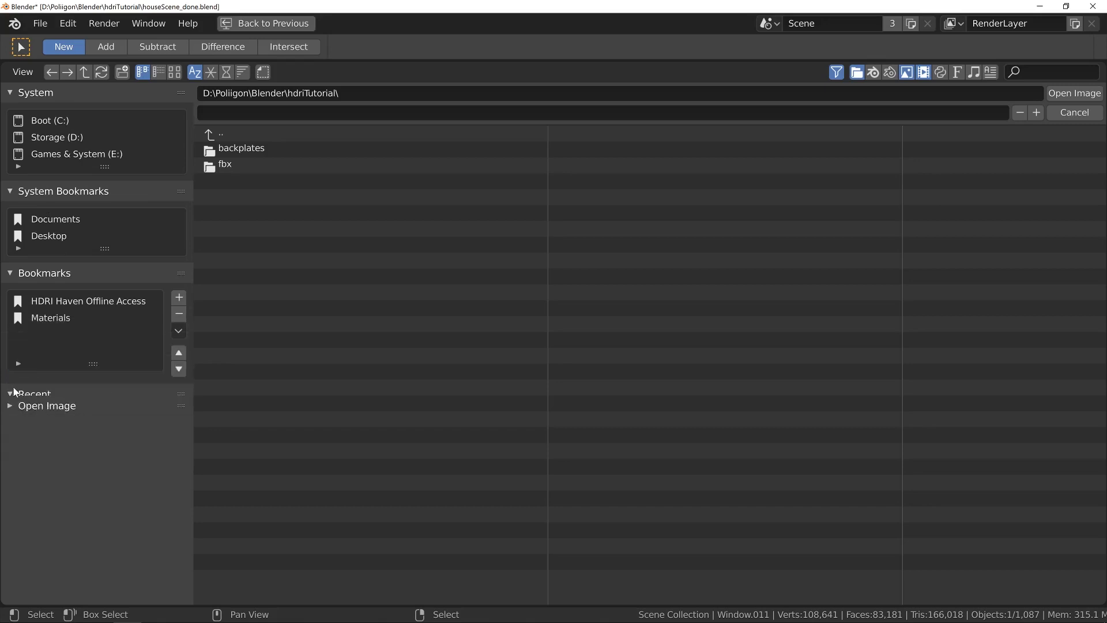
{"action": "left_click_drag", "start_coordinate": [79, 396], "coordinate": [89, 567]}
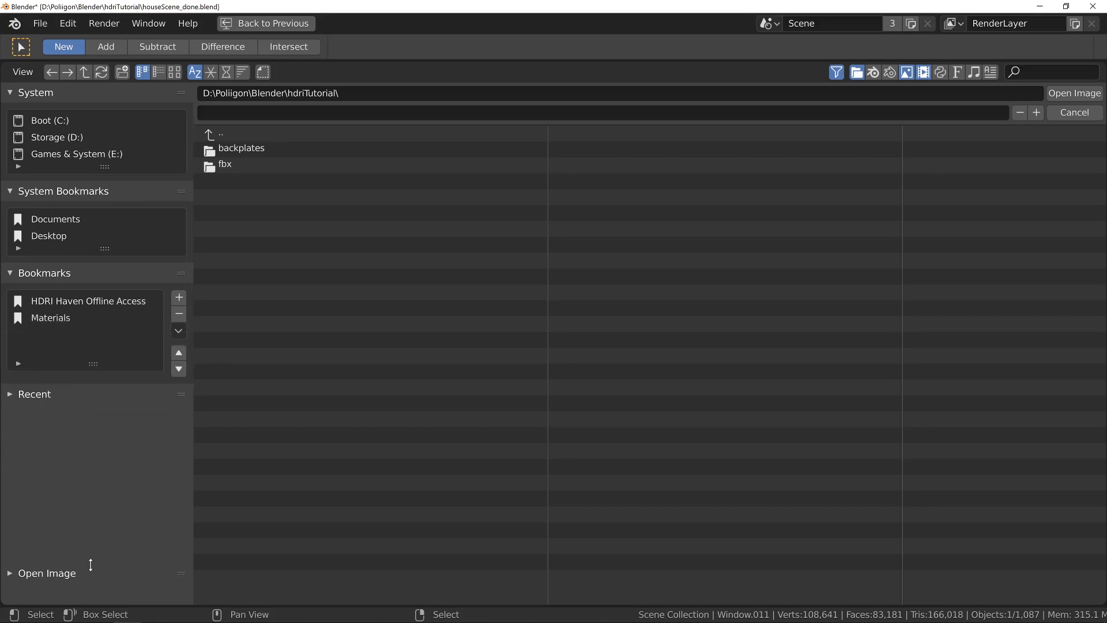
{"action": "left_click", "coordinate": [10, 397]}
{"action": "left_click", "coordinate": [76, 423]}
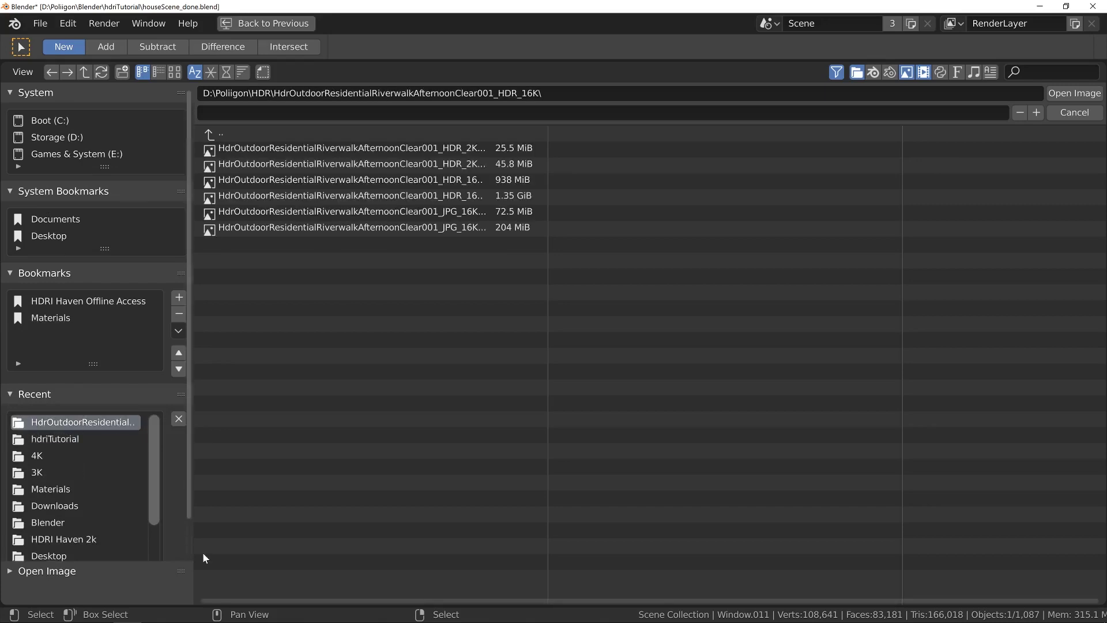
{"action": "left_click", "coordinate": [174, 72]}
{"action": "left_click", "coordinate": [916, 215]}
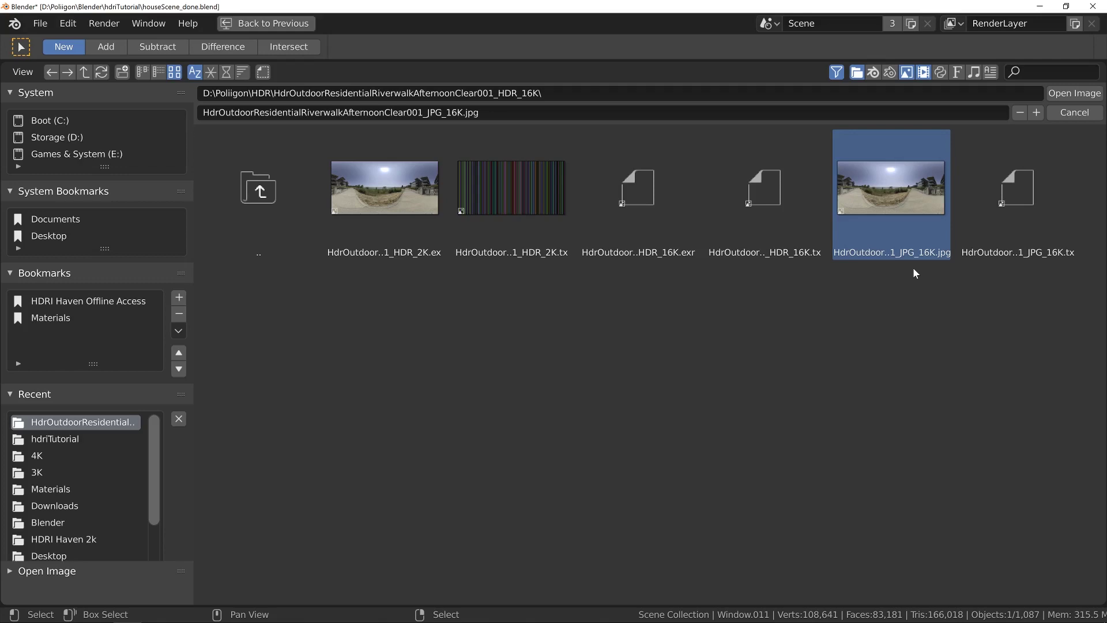
{"action": "left_click", "coordinate": [1081, 93]}
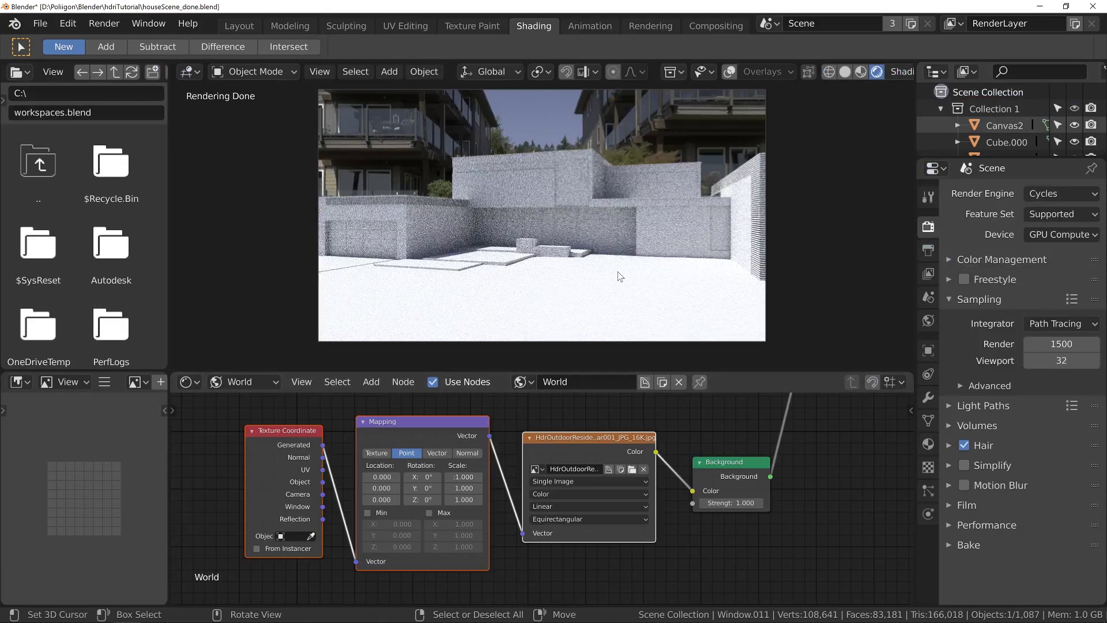
Rotate the 16K JPG backdrop's second Mapping node to 84.1° on Z, placing the building behind the house's right.
{"action": "scroll", "coordinate": [670, 507], "scroll_direction": "down", "scroll_amount": 2}
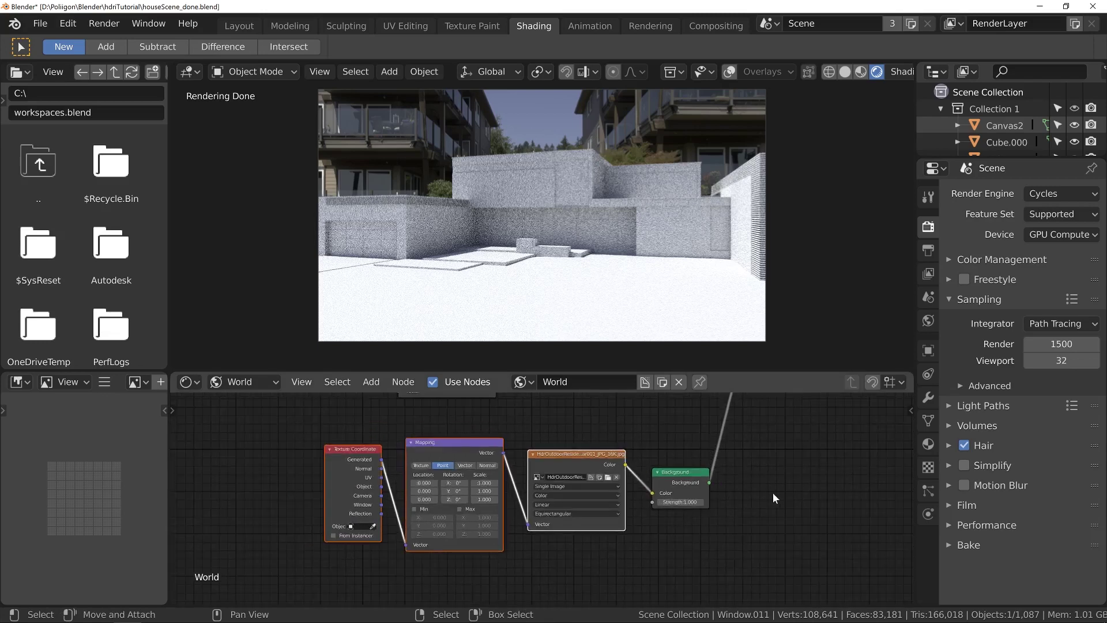
{"action": "middle_click_drag", "start_coordinate": [469, 481], "coordinate": [389, 469]}
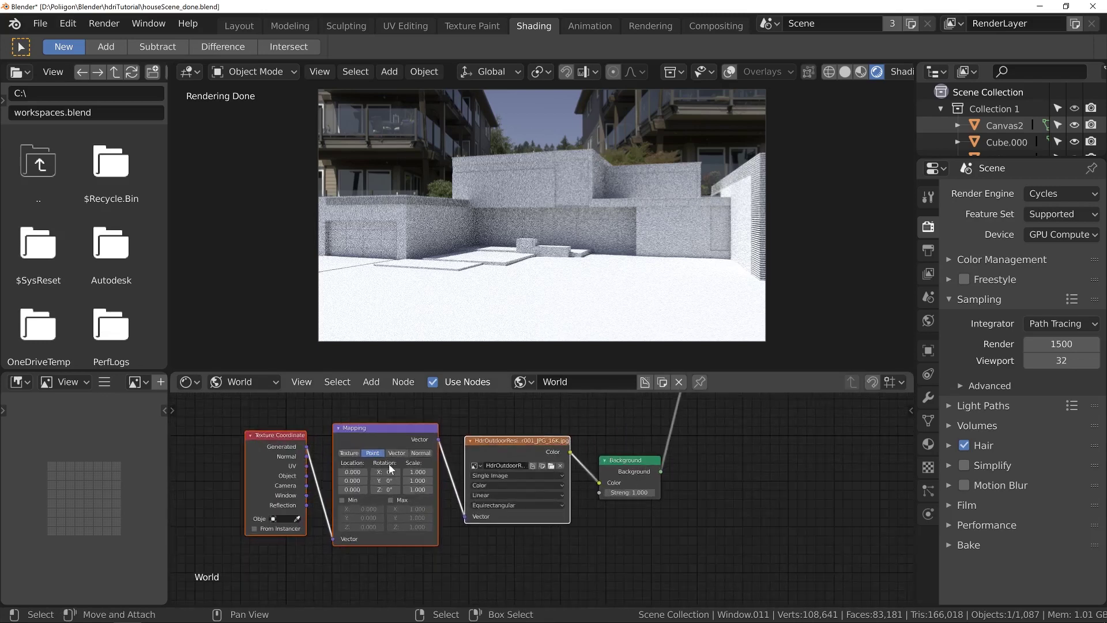
{"action": "scroll", "coordinate": [399, 447], "scroll_direction": "down", "scroll_amount": 2}
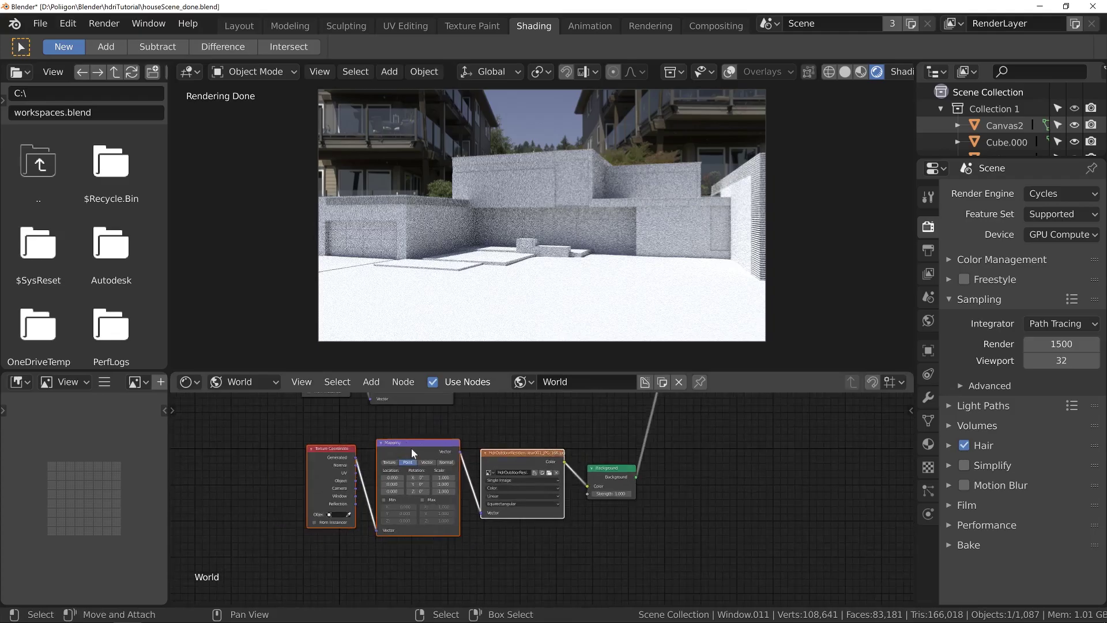
{"action": "scroll", "coordinate": [423, 458], "scroll_direction": "up", "scroll_amount": 2}
{"action": "left_click_drag", "start_coordinate": [357, 487], "coordinate": [434, 502]}
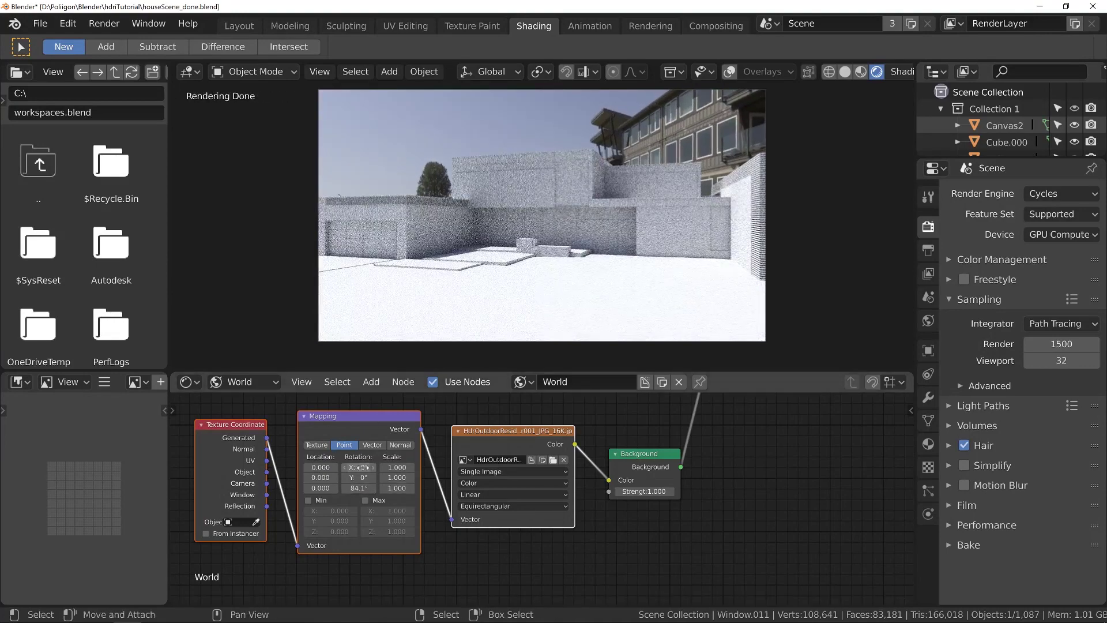
{"action": "scroll", "coordinate": [571, 490], "scroll_direction": "up", "scroll_amount": 3}
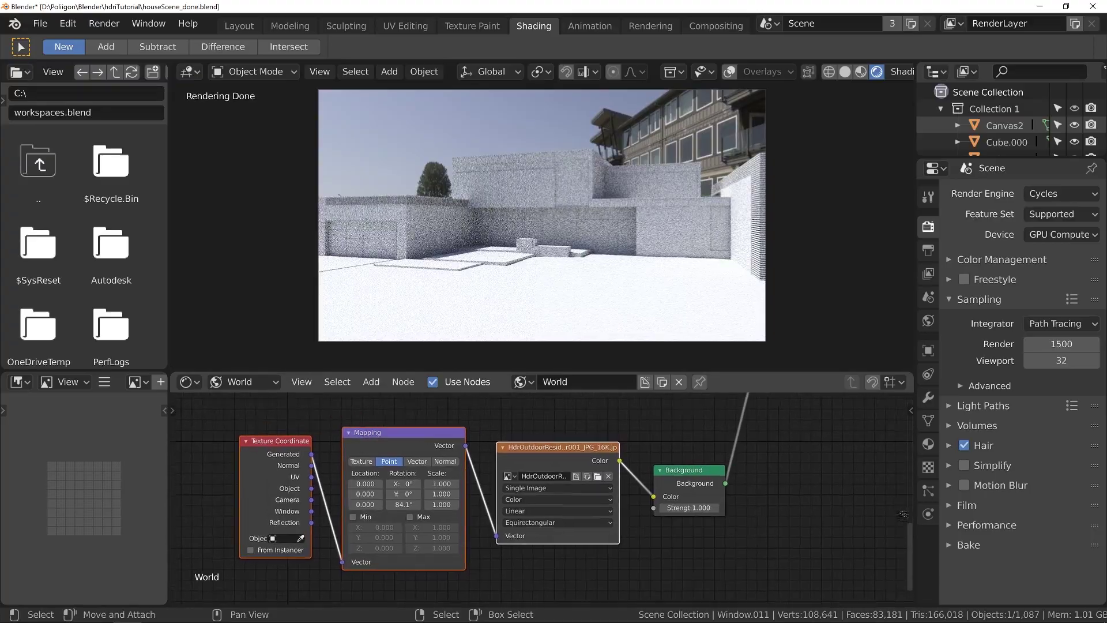
Raise the backdrop Mapping node's Z rotation from 84.1° to about 118°.
{"action": "left_click_drag", "start_coordinate": [352, 506], "coordinate": [406, 506]}
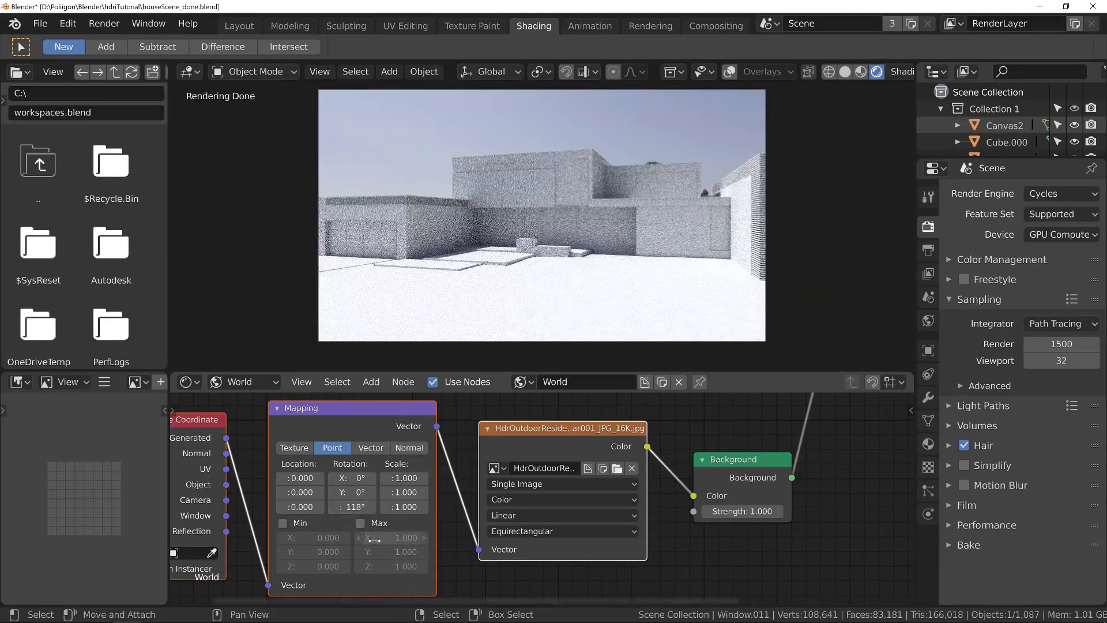